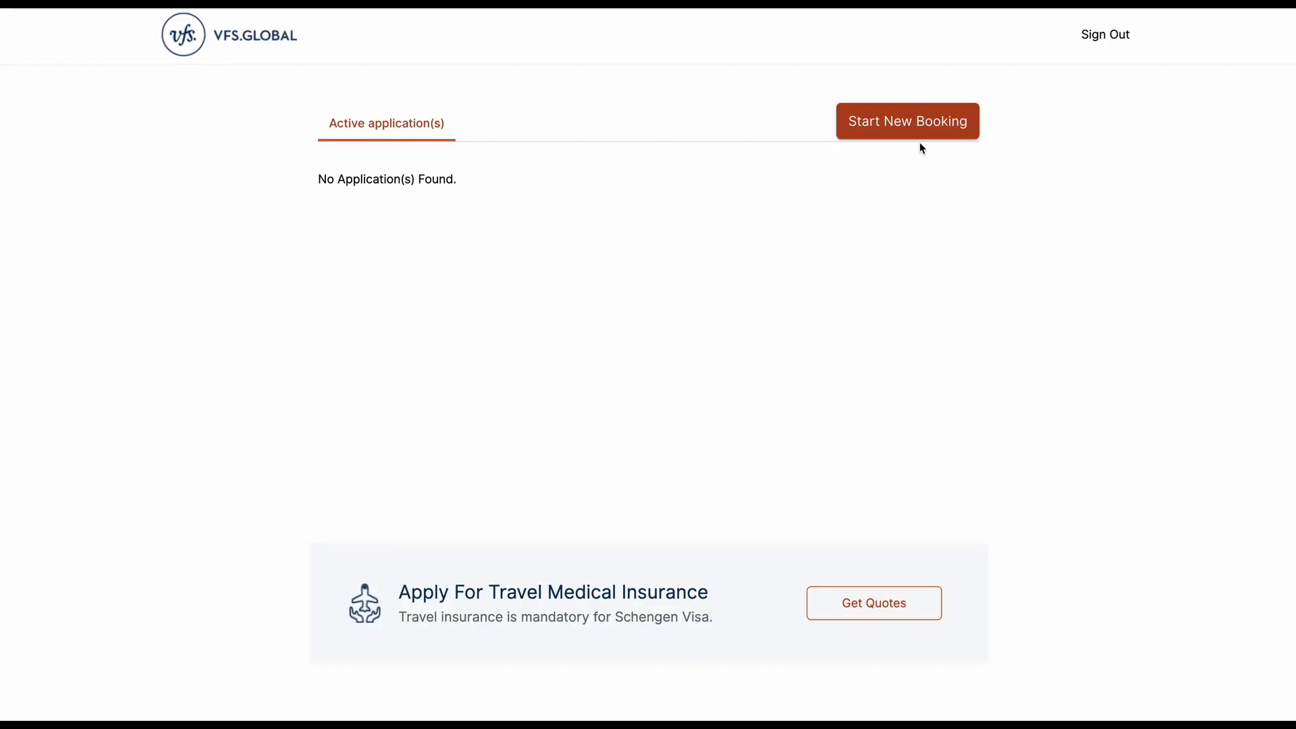
Start a new booking and choose Hyderabad - Germany Visa Application Centre as the application centre.
click(909, 130)
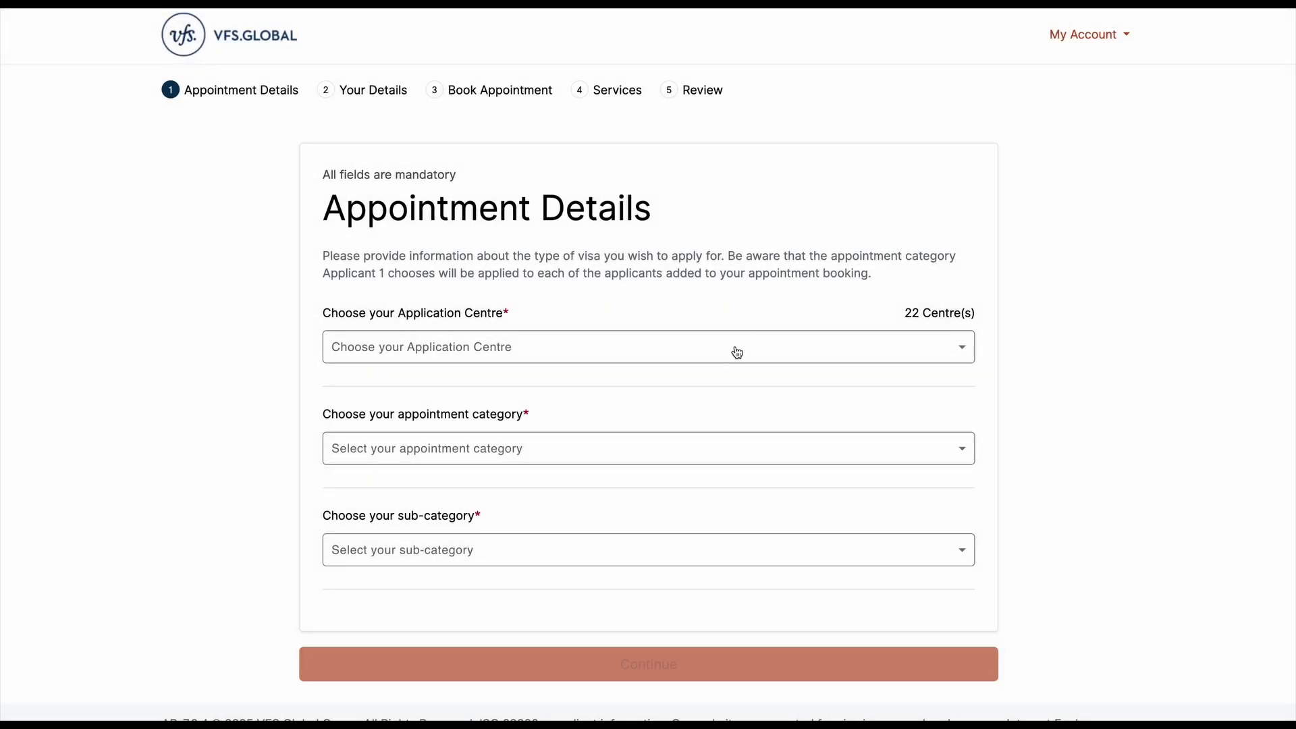
click(738, 353)
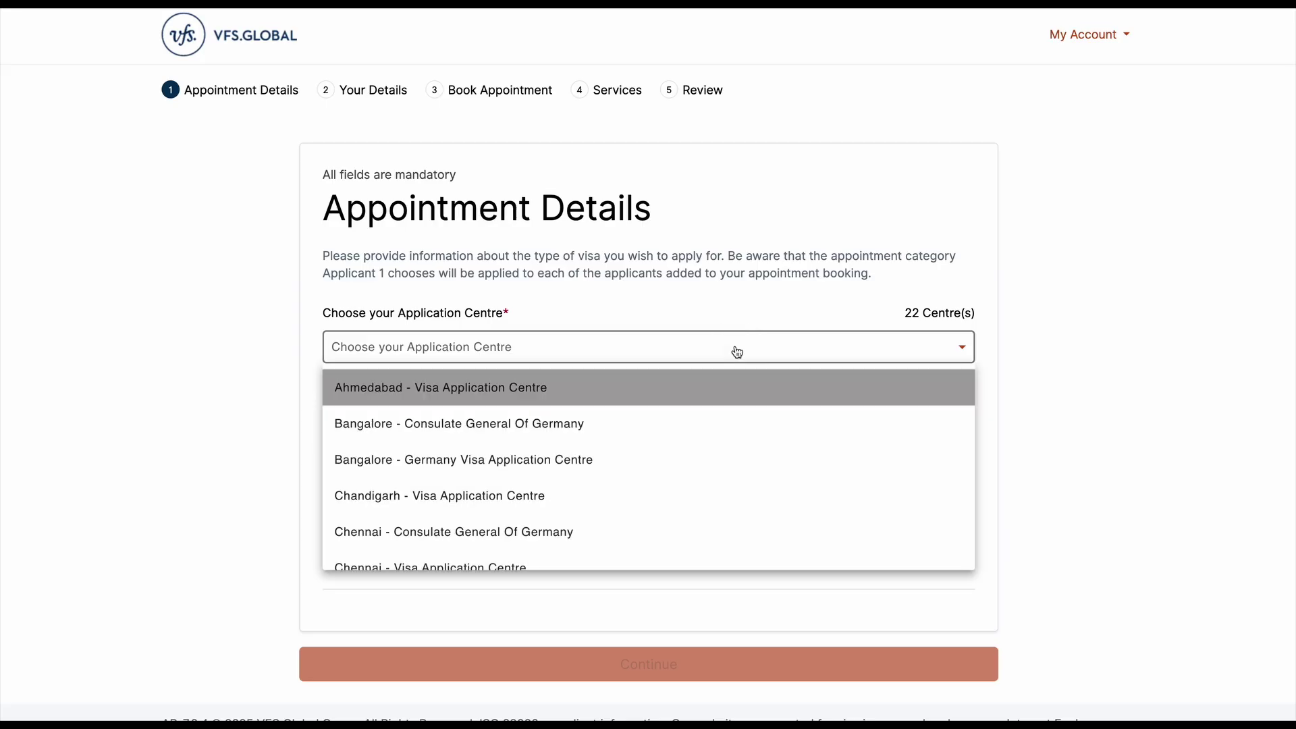
scroll(631, 463, down, 3)
scroll(633, 467, down, 2)
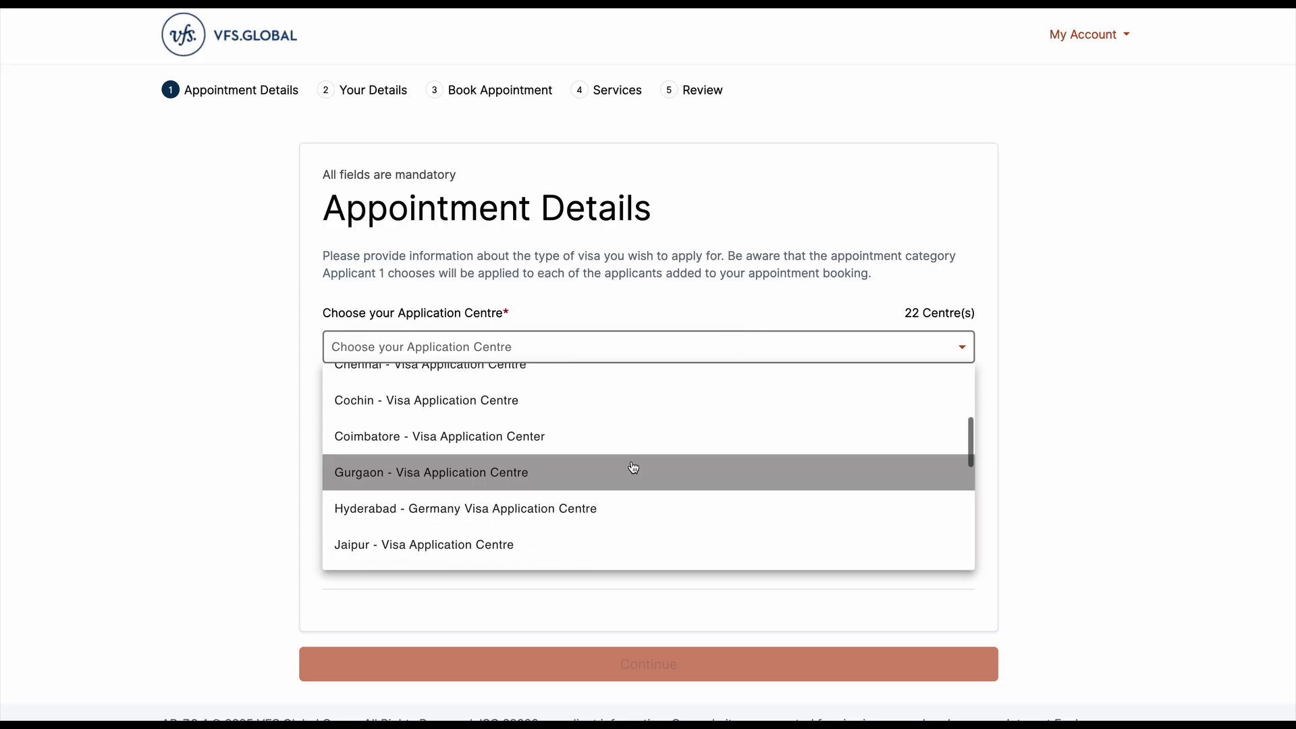
click(566, 459)
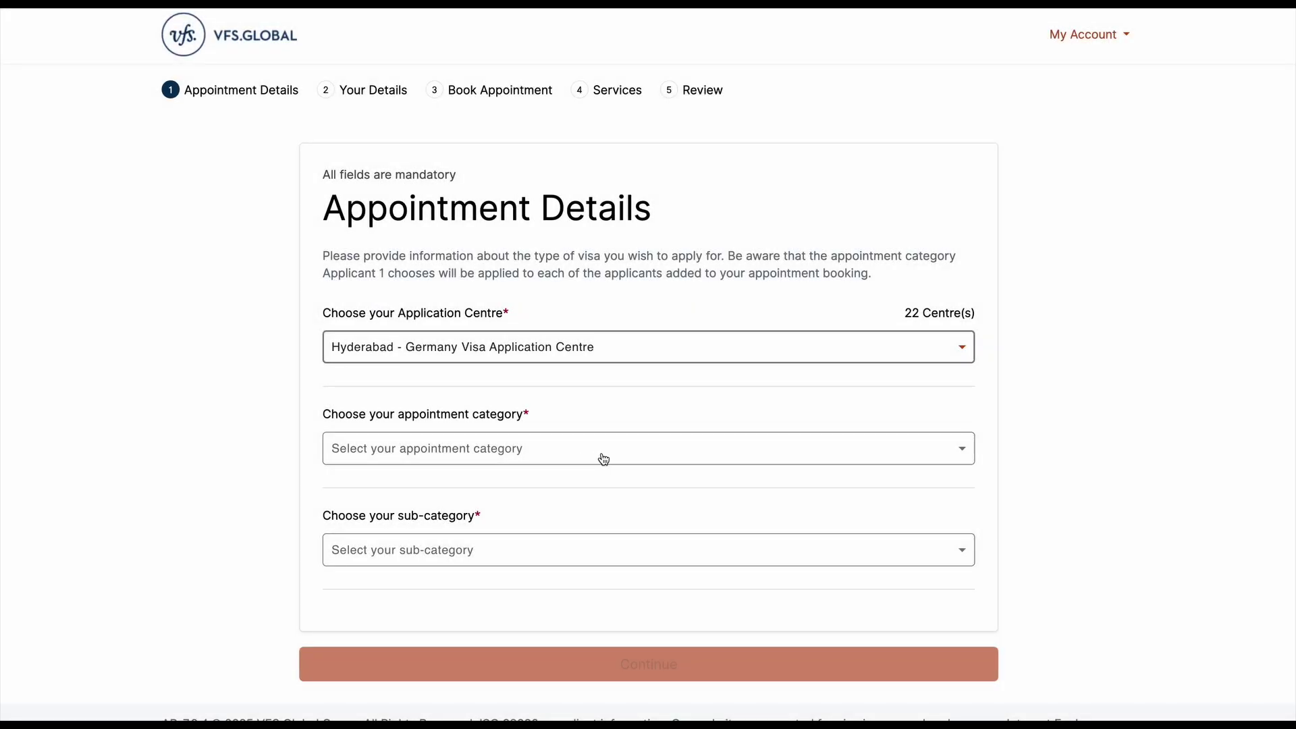
Set the appointment category to National Visa (stay of more than 90 days): Family Reunion.
click(603, 460)
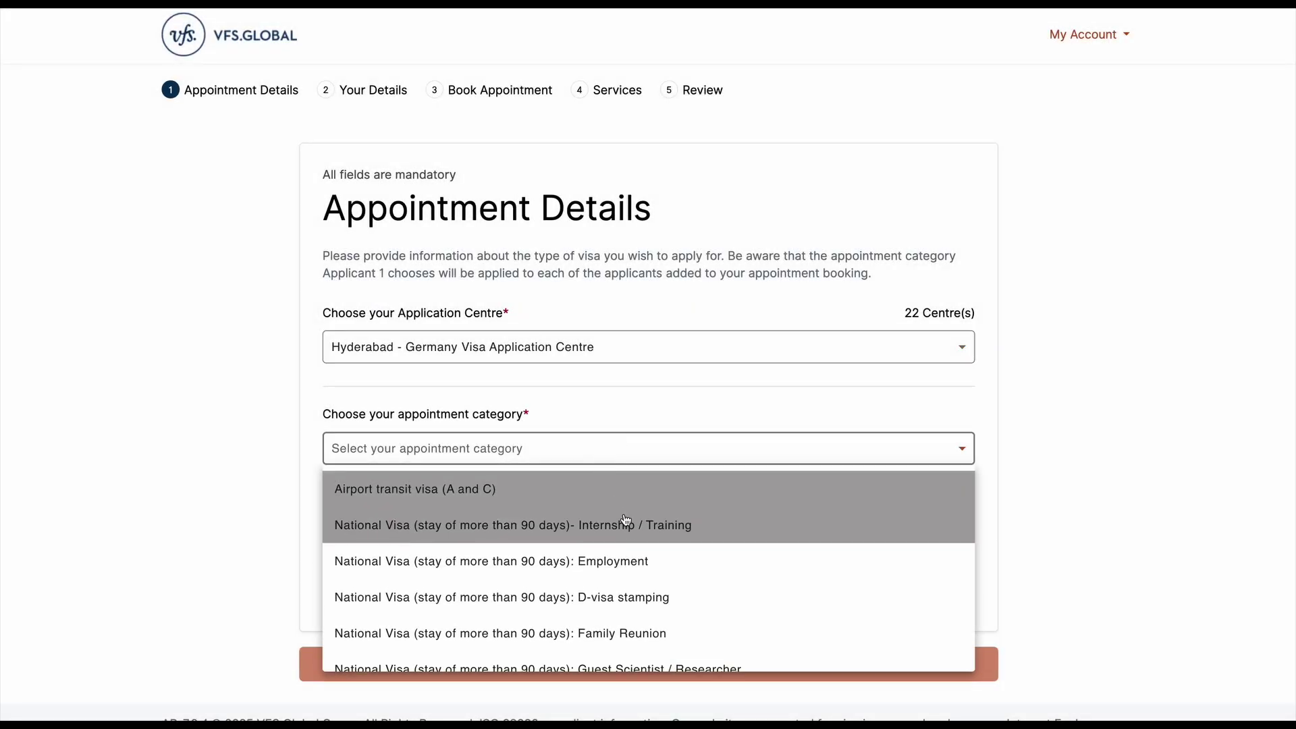
scroll(635, 568, down, 2)
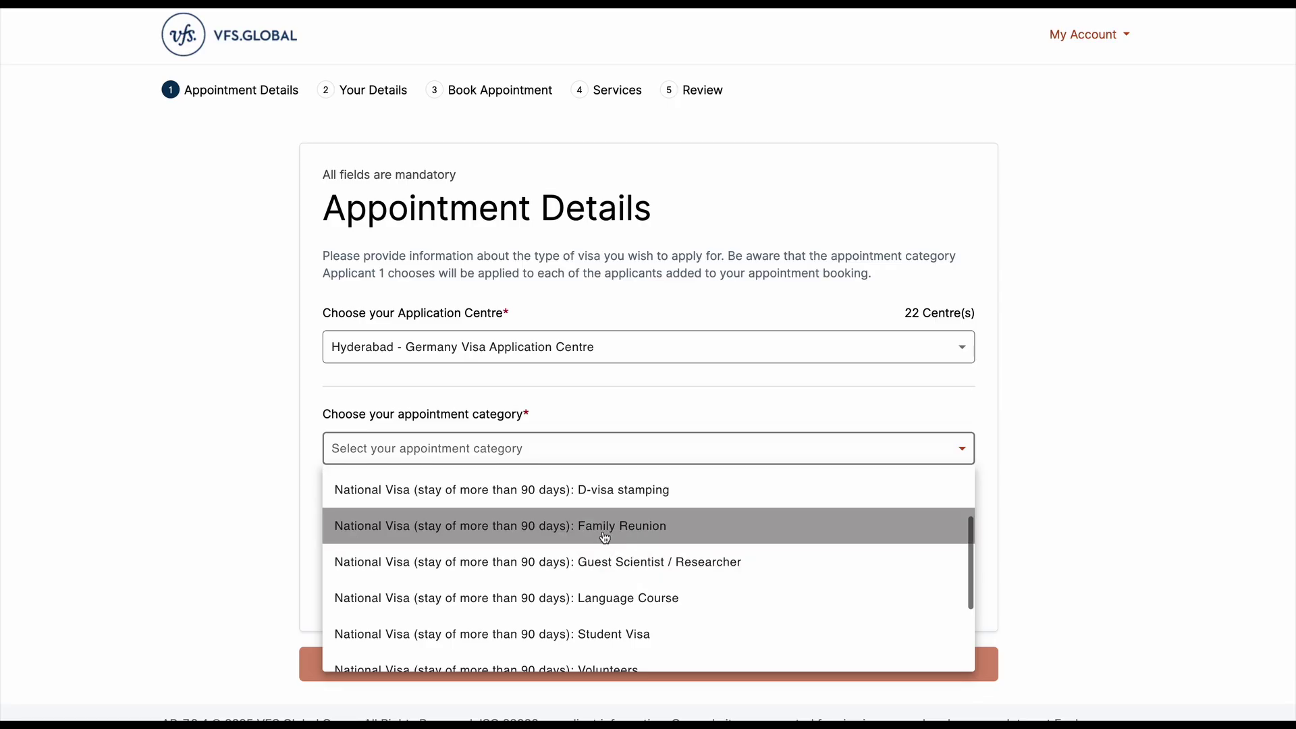
click(682, 526)
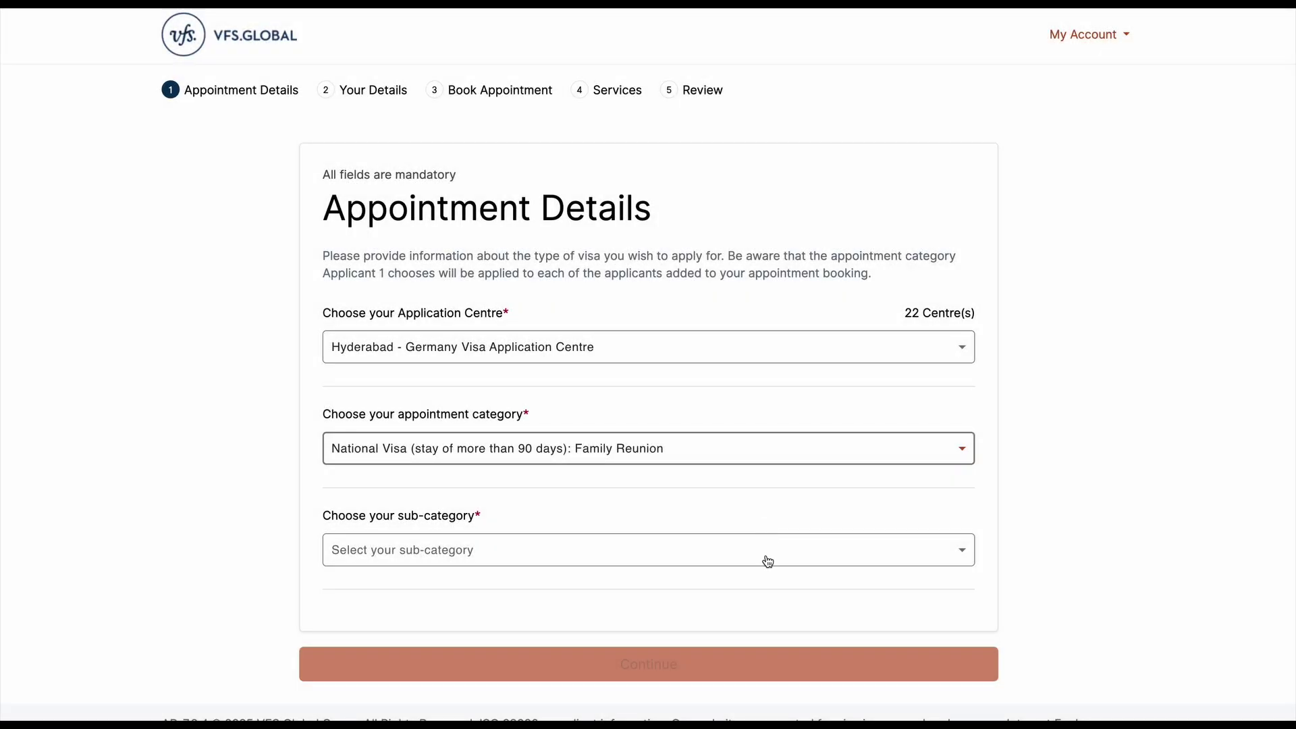
Choose the sub-category for spouse and/or child of foreigner living in Germany with any other residence permit, and continue to the applicant details.
click(767, 561)
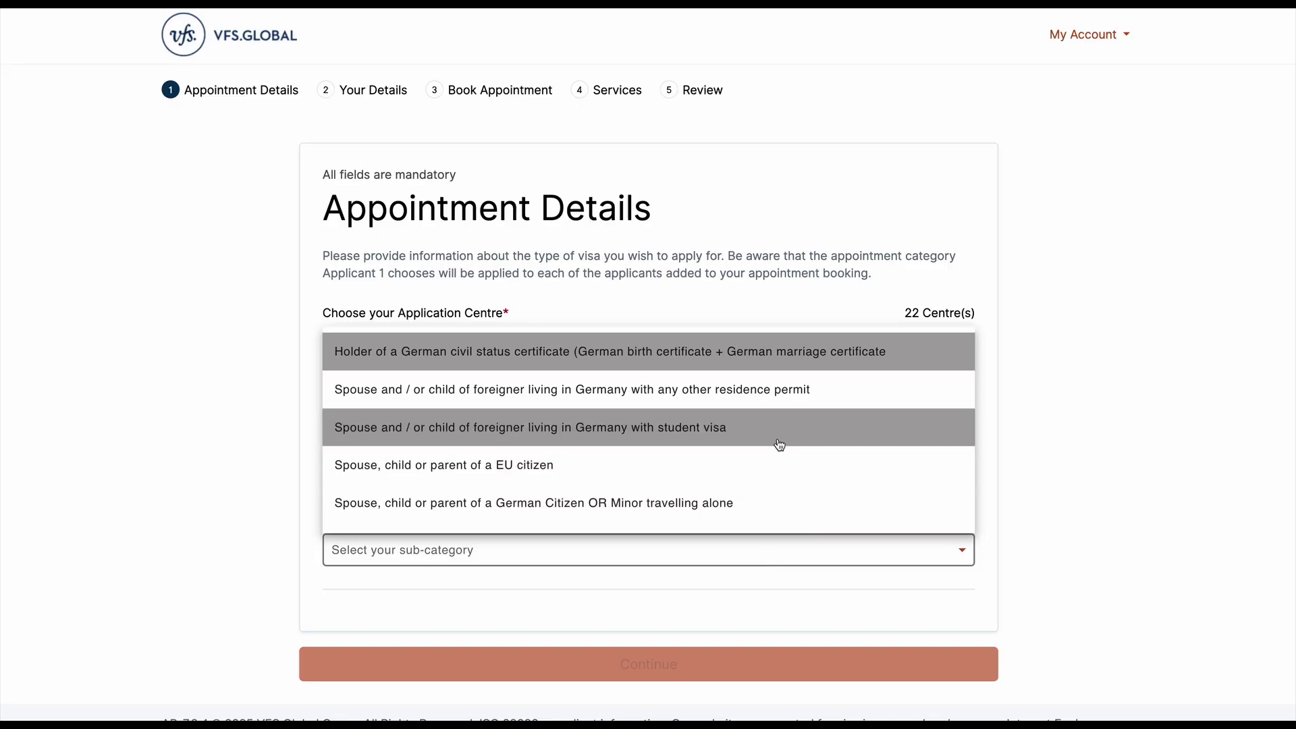
click(848, 390)
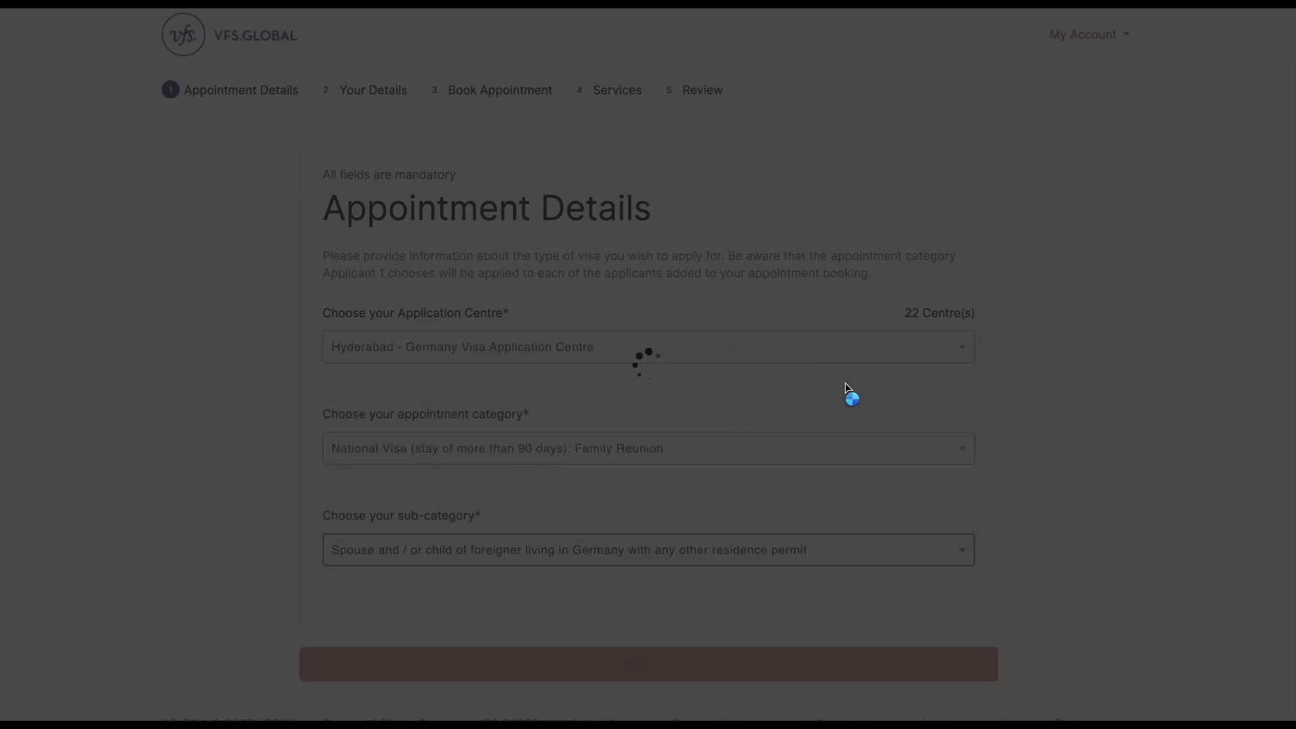
scroll(864, 514, down, 2)
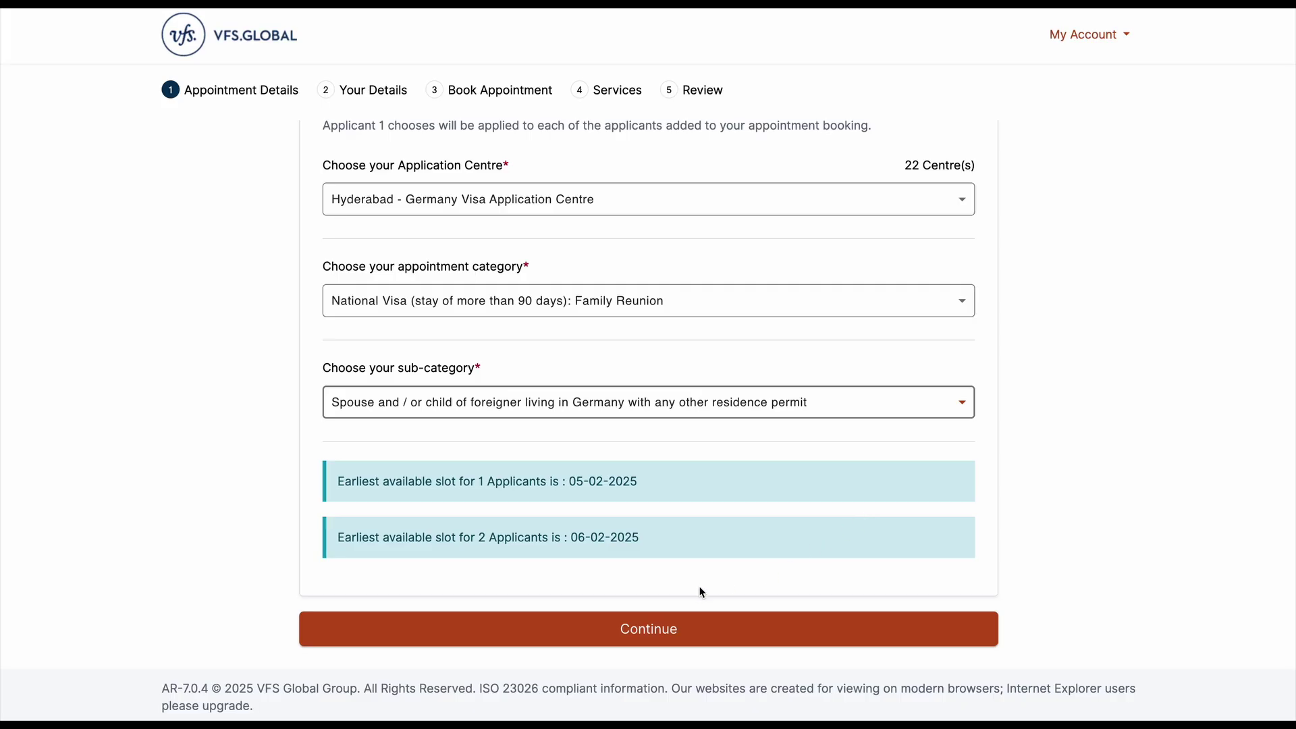
click(715, 628)
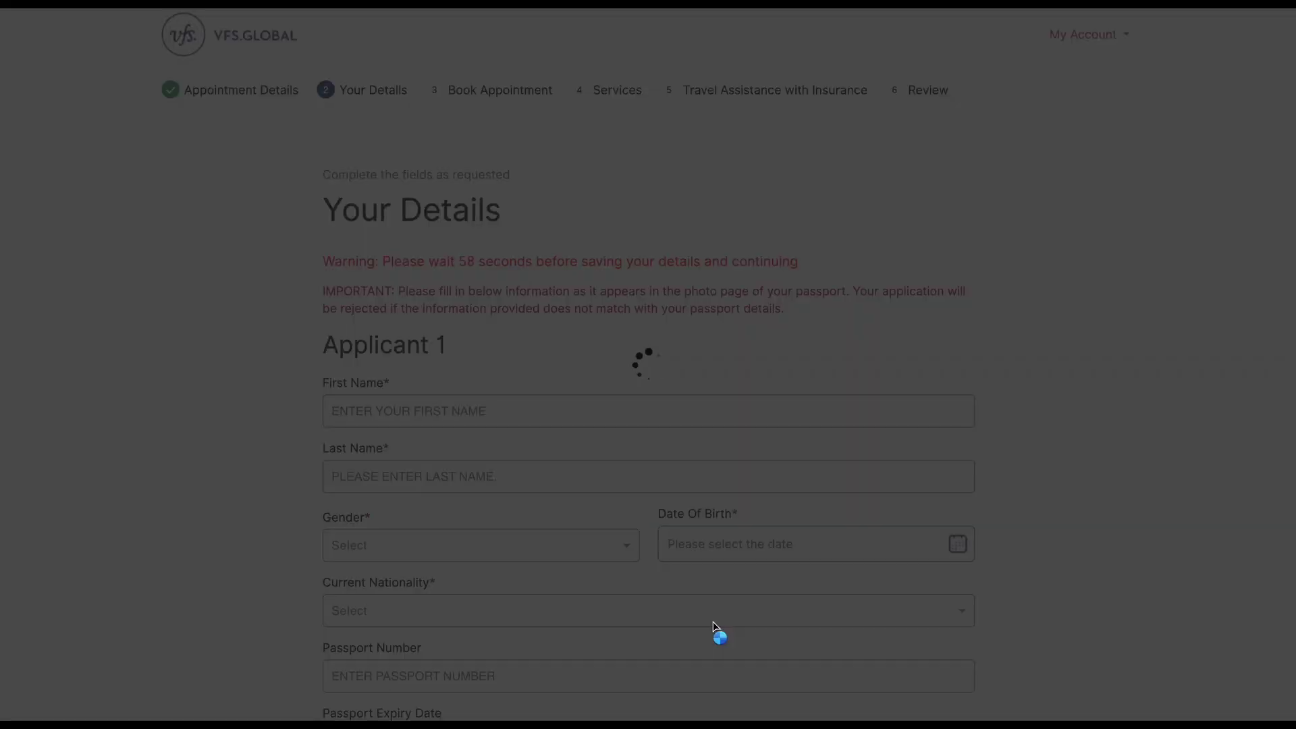
Enter the first name and last name of Applicant 1.
scroll(1089, 490, down, 1)
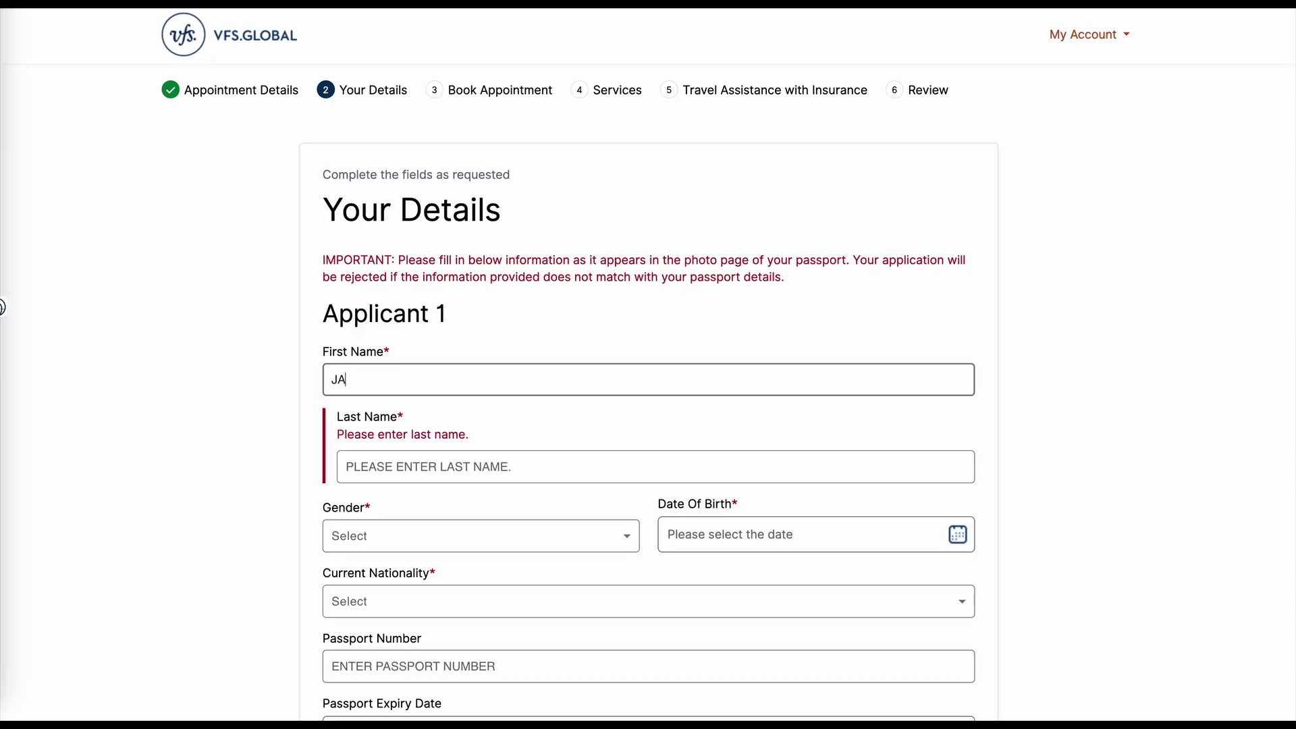
text(NE)
key(BackSpace)
key(BackSpace)
key(BackSpace)
text(ANE)
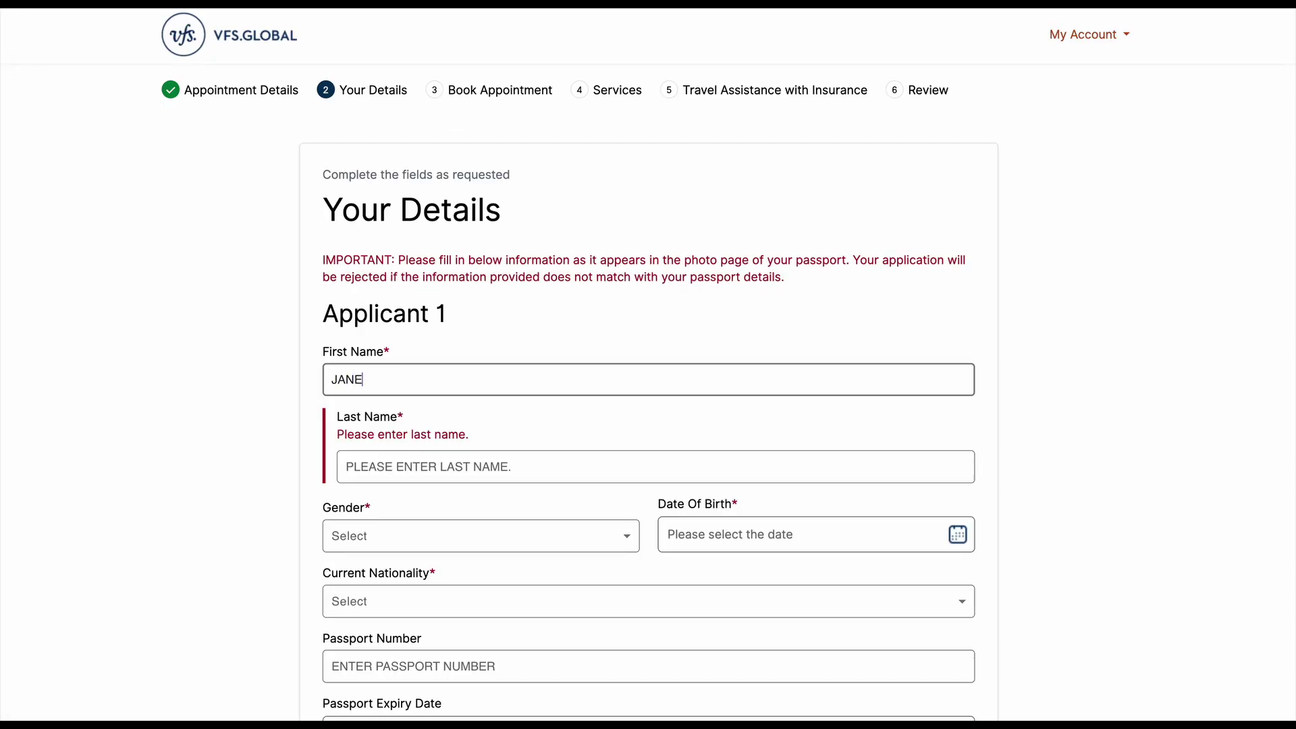
click(479, 479)
text(DOE)
Set the applicant's gender to Female and enter the date of birth.
click(386, 521)
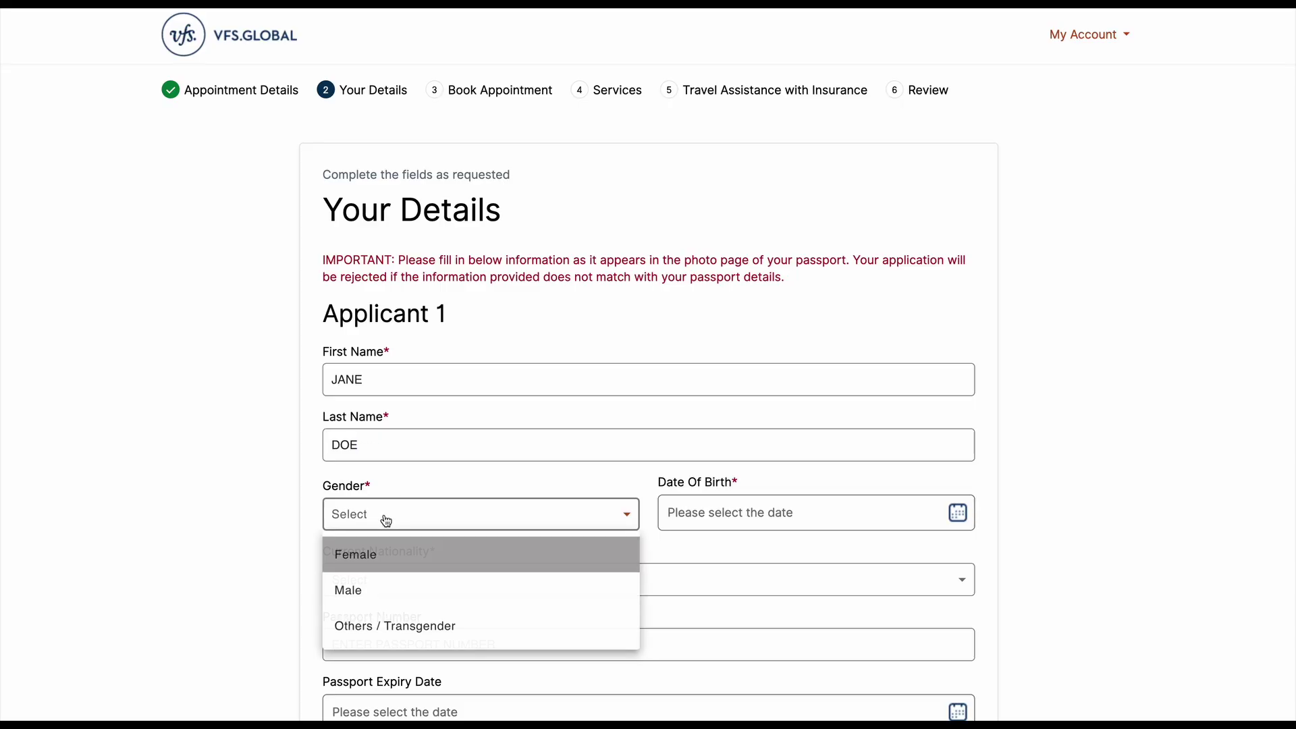
click(376, 569)
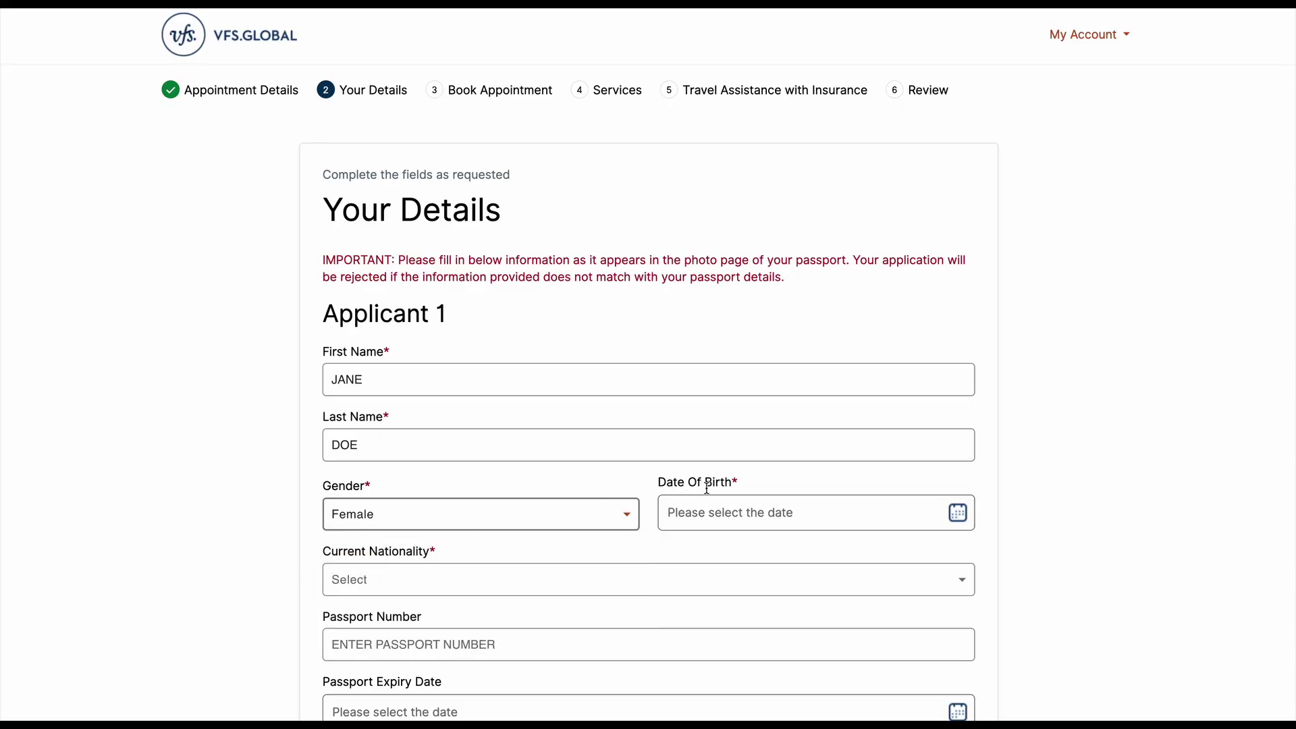
click(706, 511)
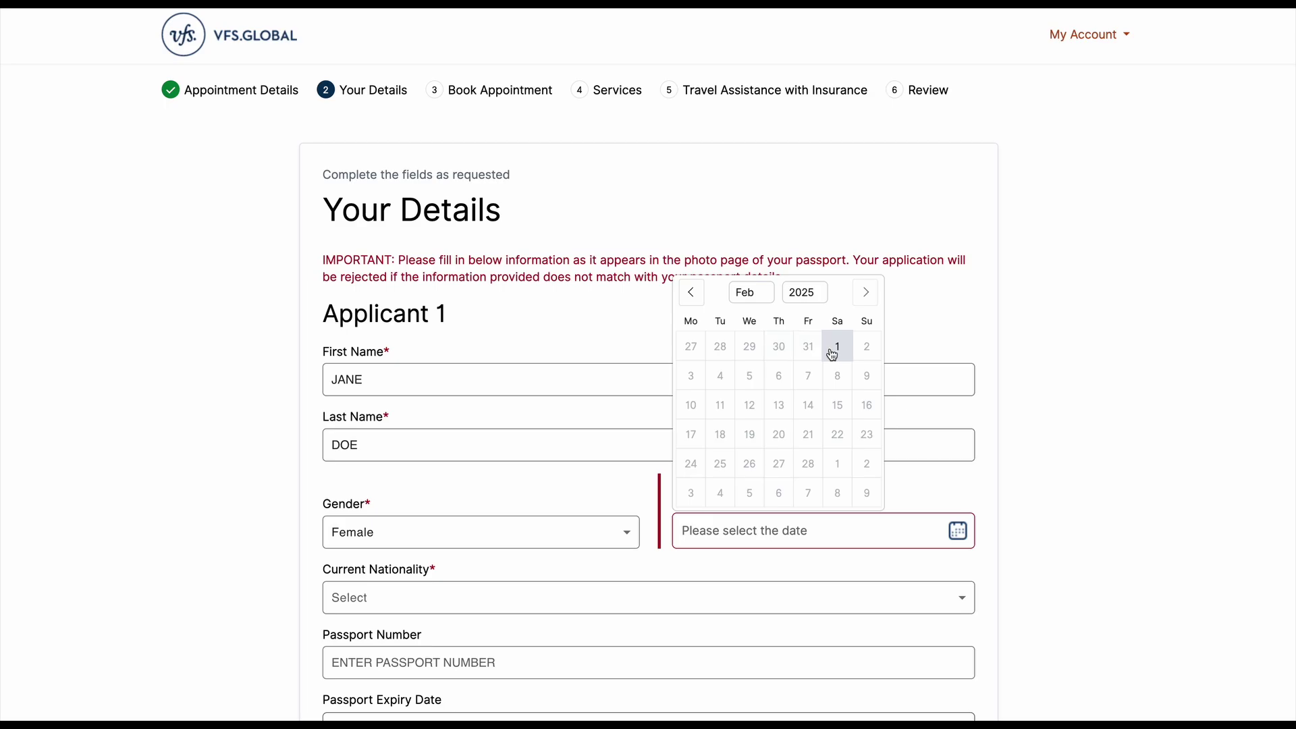
click(804, 294)
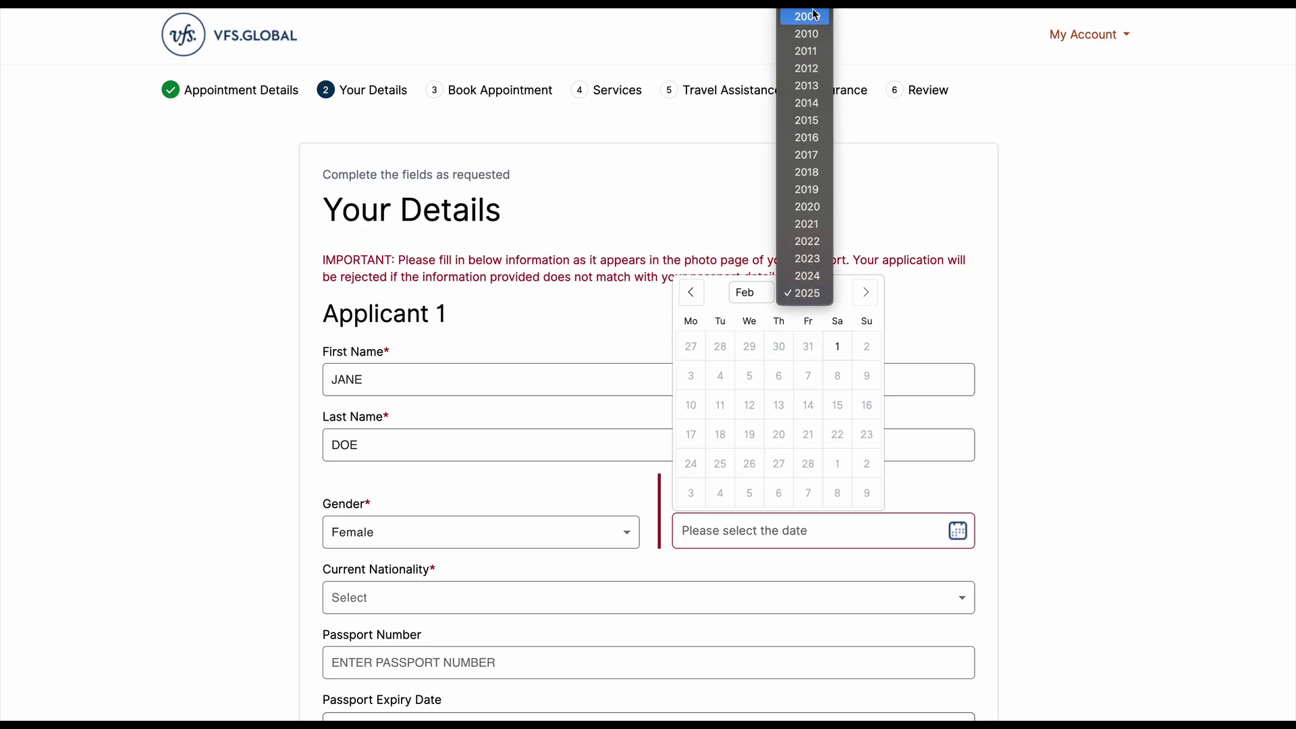
scroll(815, 13, up, 2)
click(808, 32)
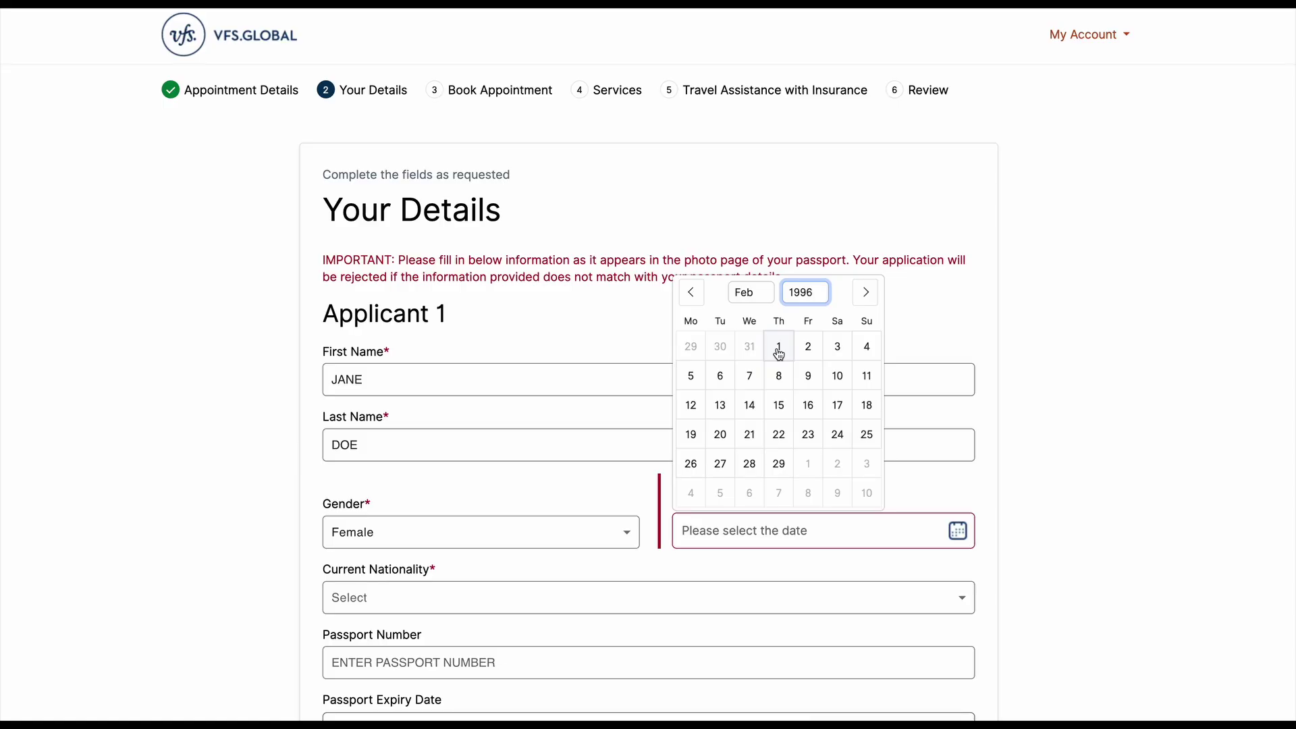
click(779, 348)
Set the applicant's current nationality to INDIA.
scroll(1059, 576, down, 2)
scroll(1058, 578, up, 1)
scroll(1057, 575, down, 1)
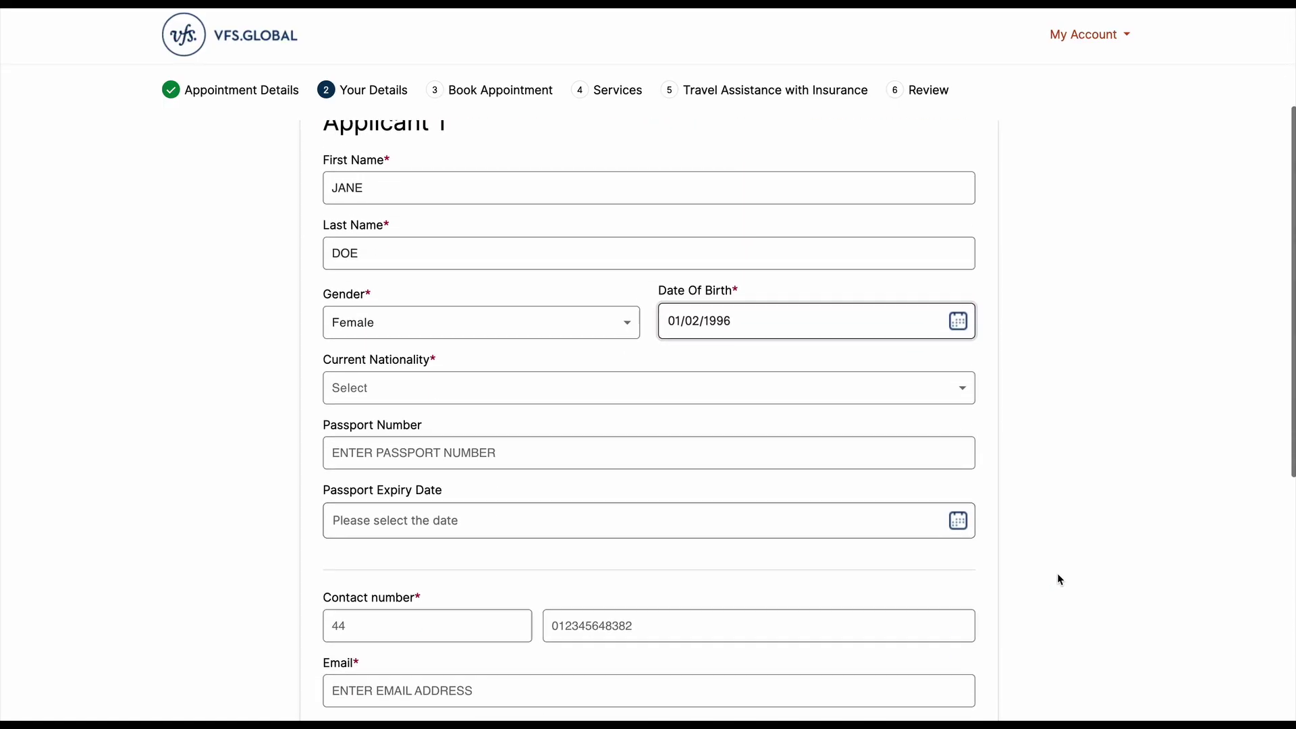
click(773, 397)
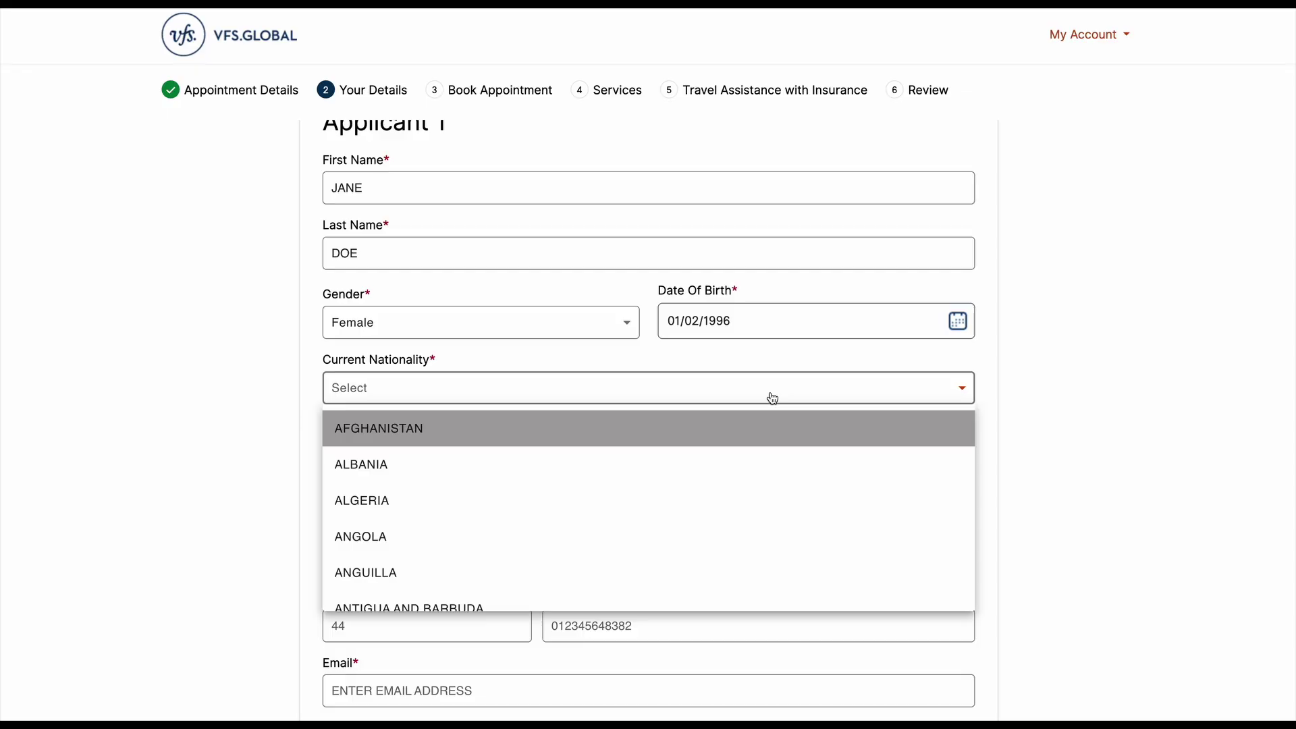
text(india)
click(500, 599)
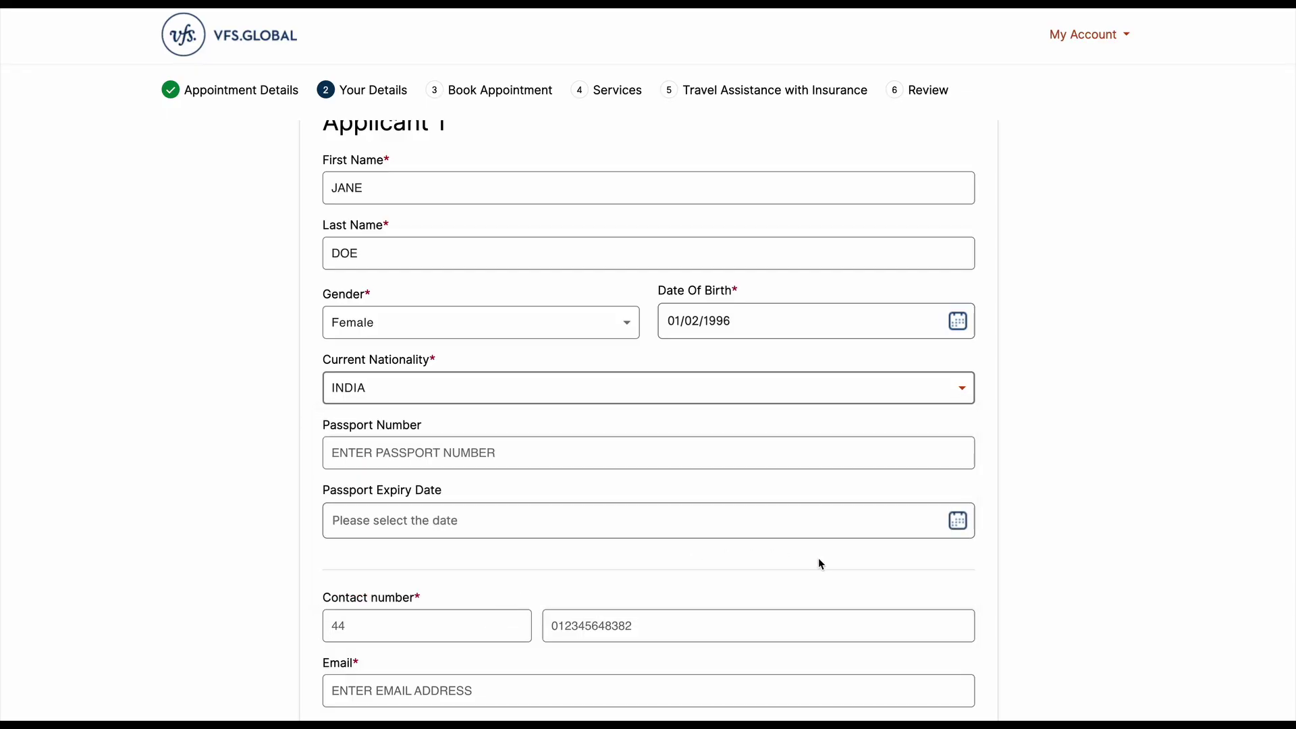
Enter the applicant's passport number and set the passport expiry date to 01/02/2030.
scroll(876, 501, up, 1)
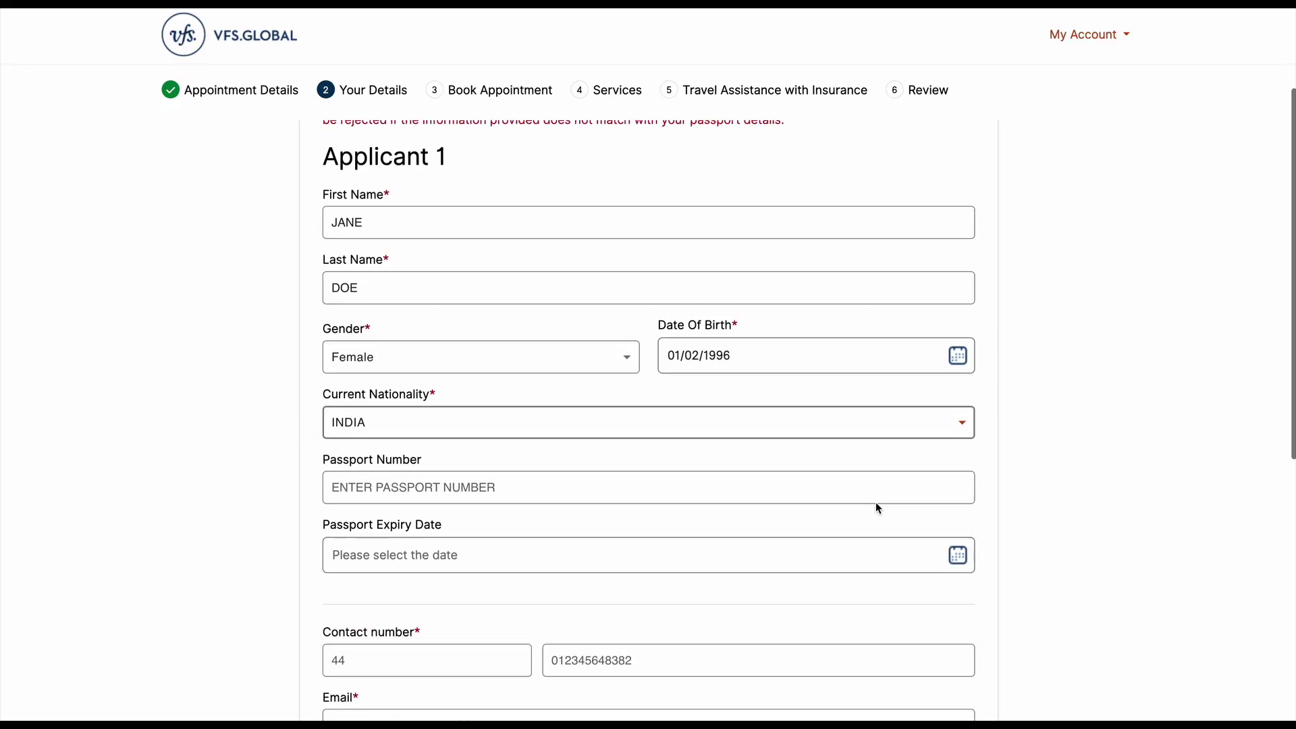
click(509, 495)
text(ABC123)
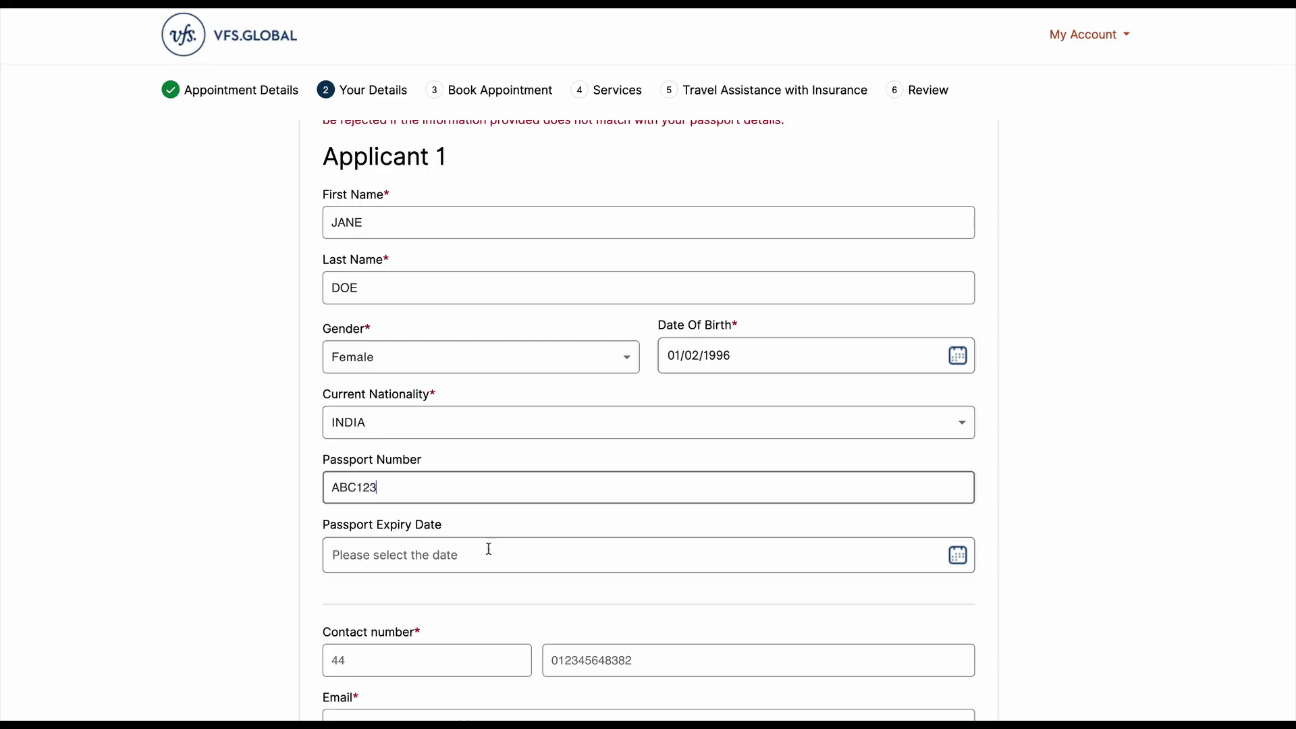
click(475, 565)
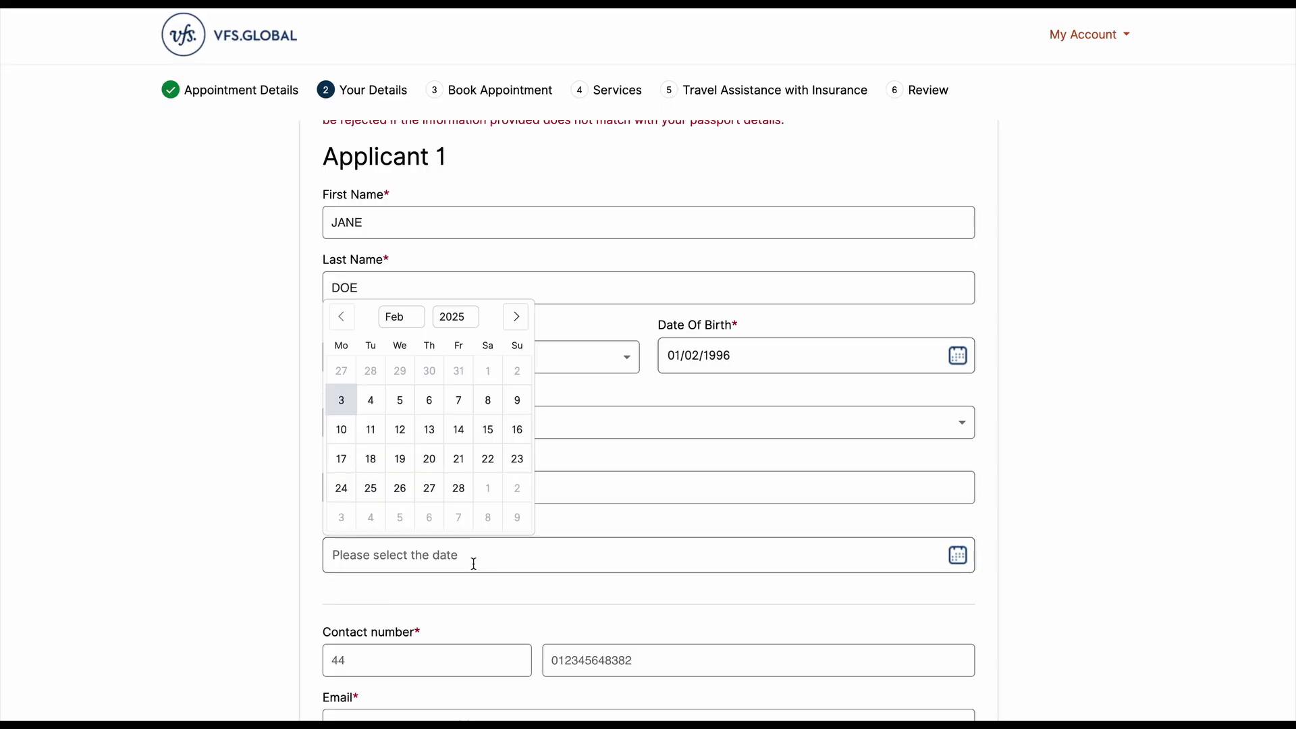
click(469, 316)
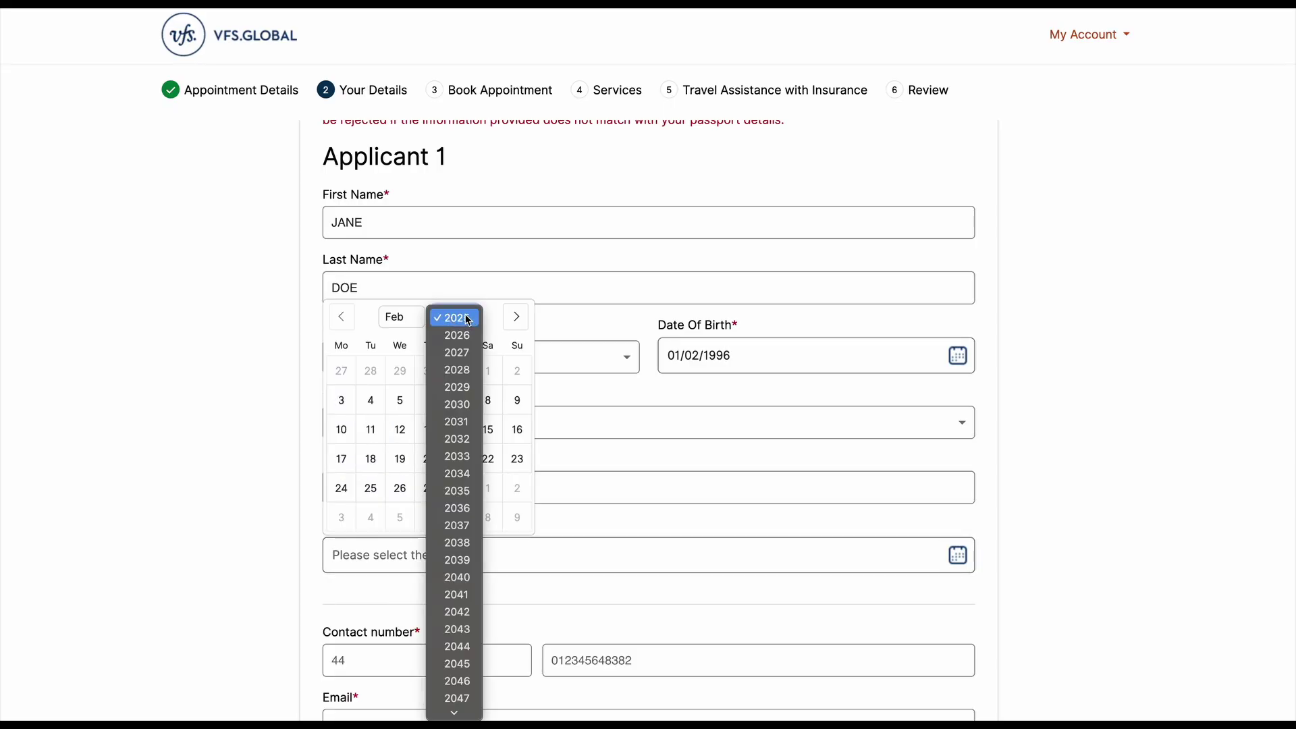
click(459, 406)
click(462, 369)
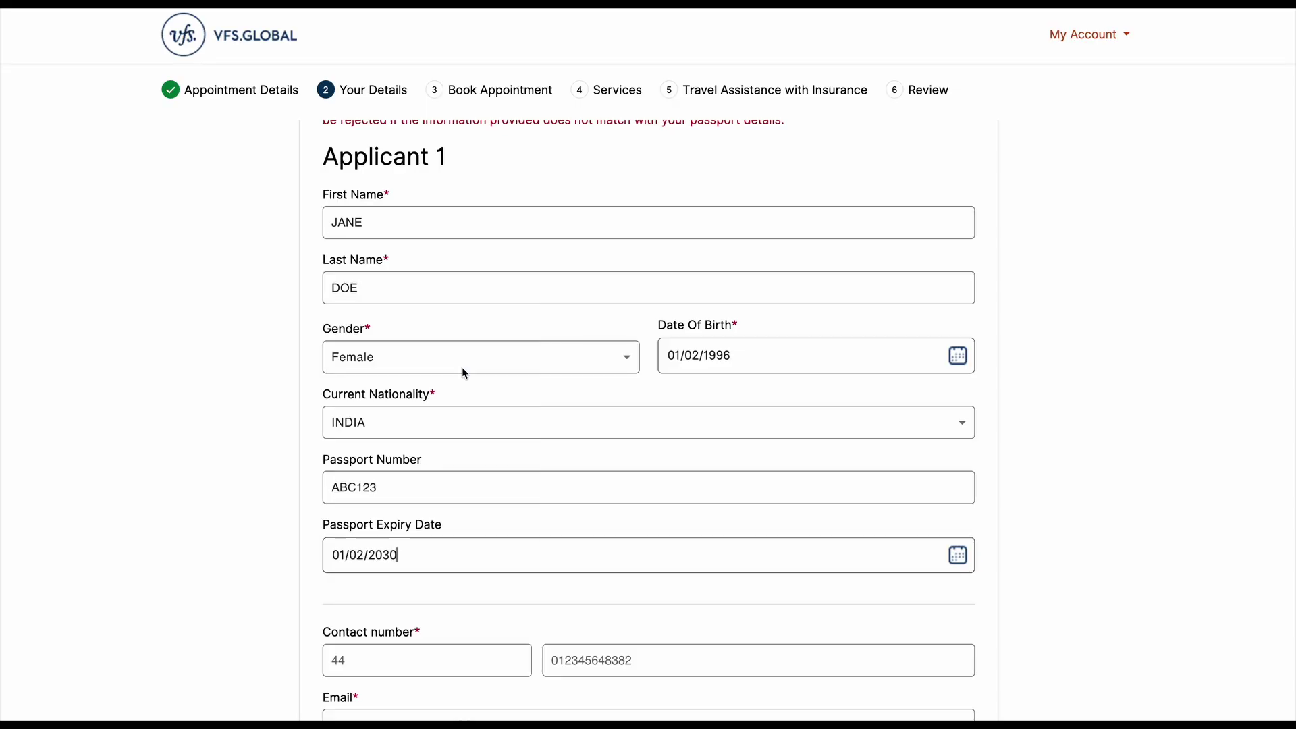
Fill in the applicant's contact number, e-mail and postal address including the postcode, and save the applicant details.
scroll(1193, 480, up, 2)
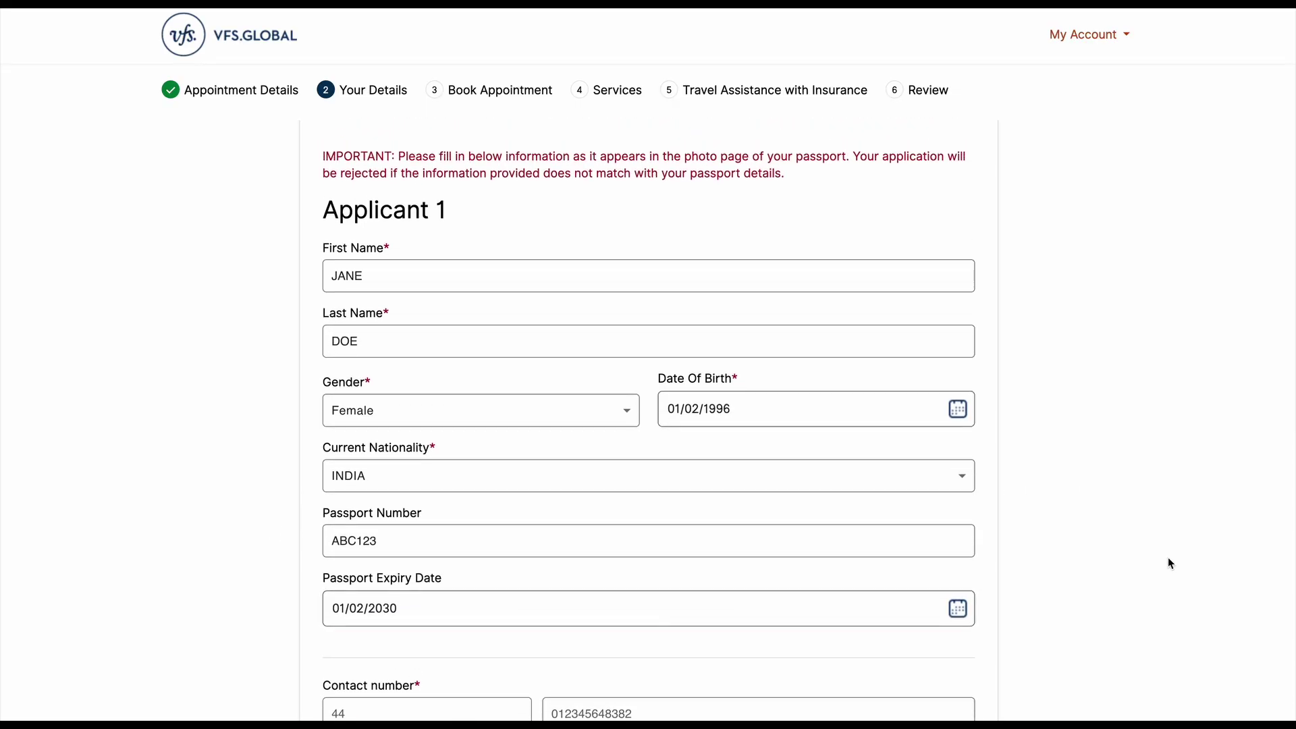
scroll(1167, 581, down, 5)
scroll(1166, 580, down, 6)
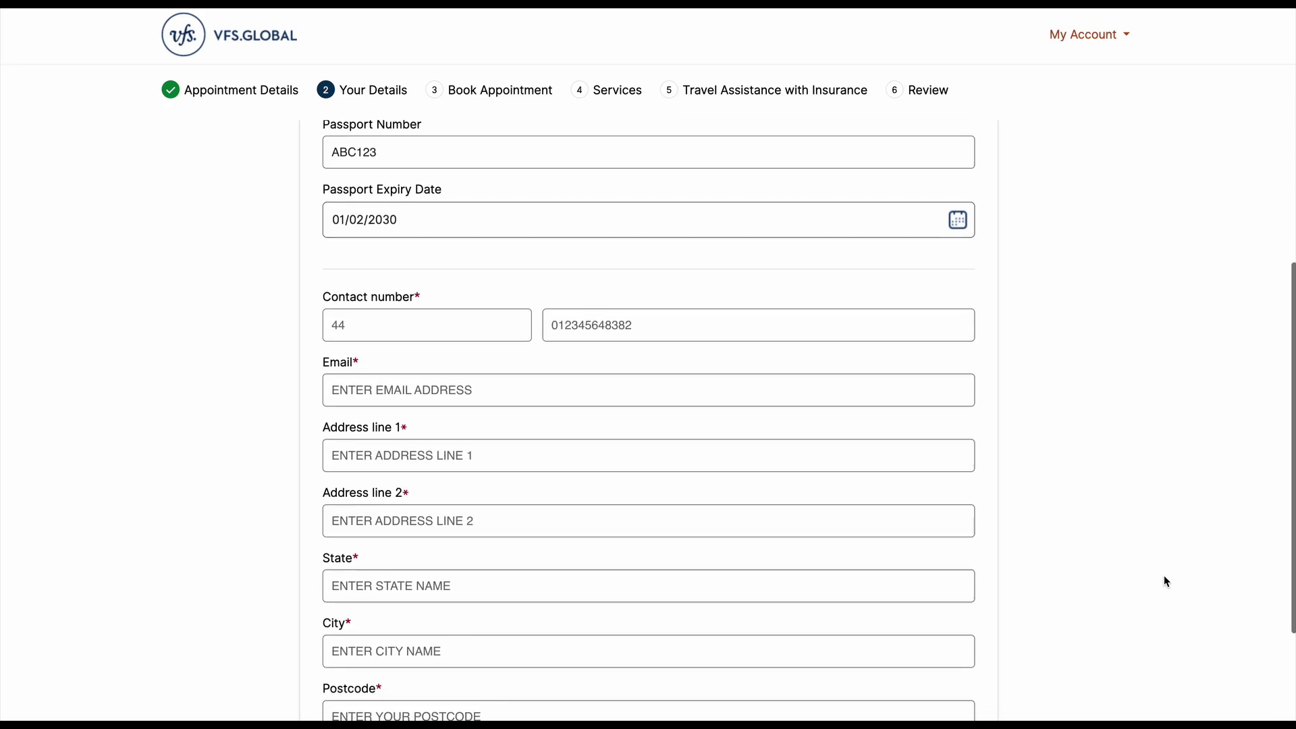
scroll(1147, 575, down, 1)
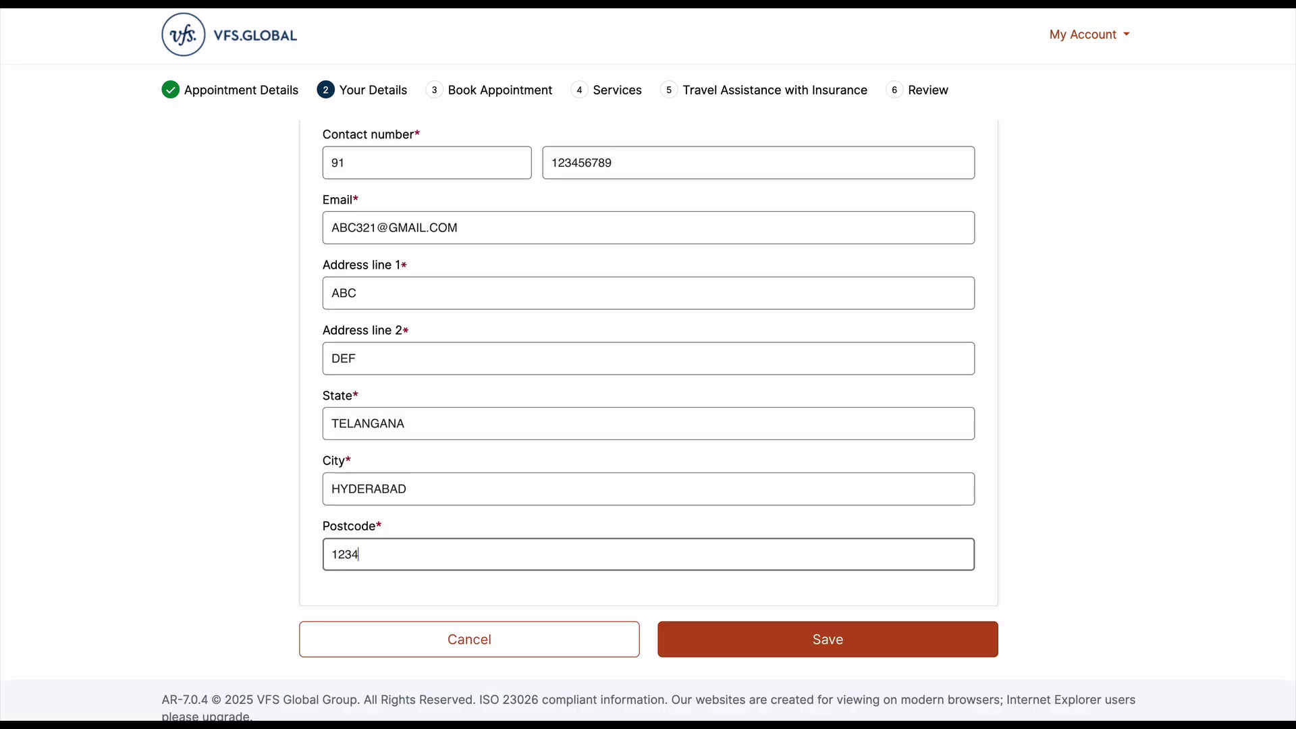
text(56)
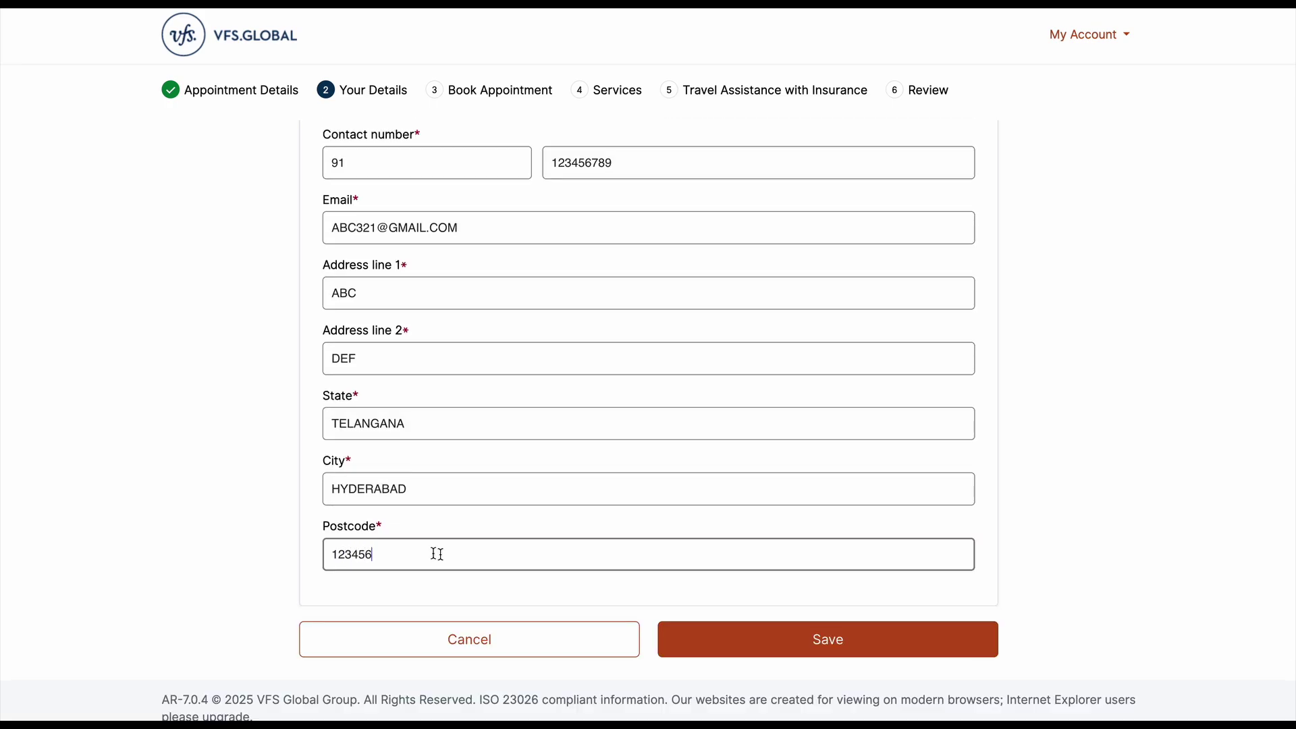
click(733, 638)
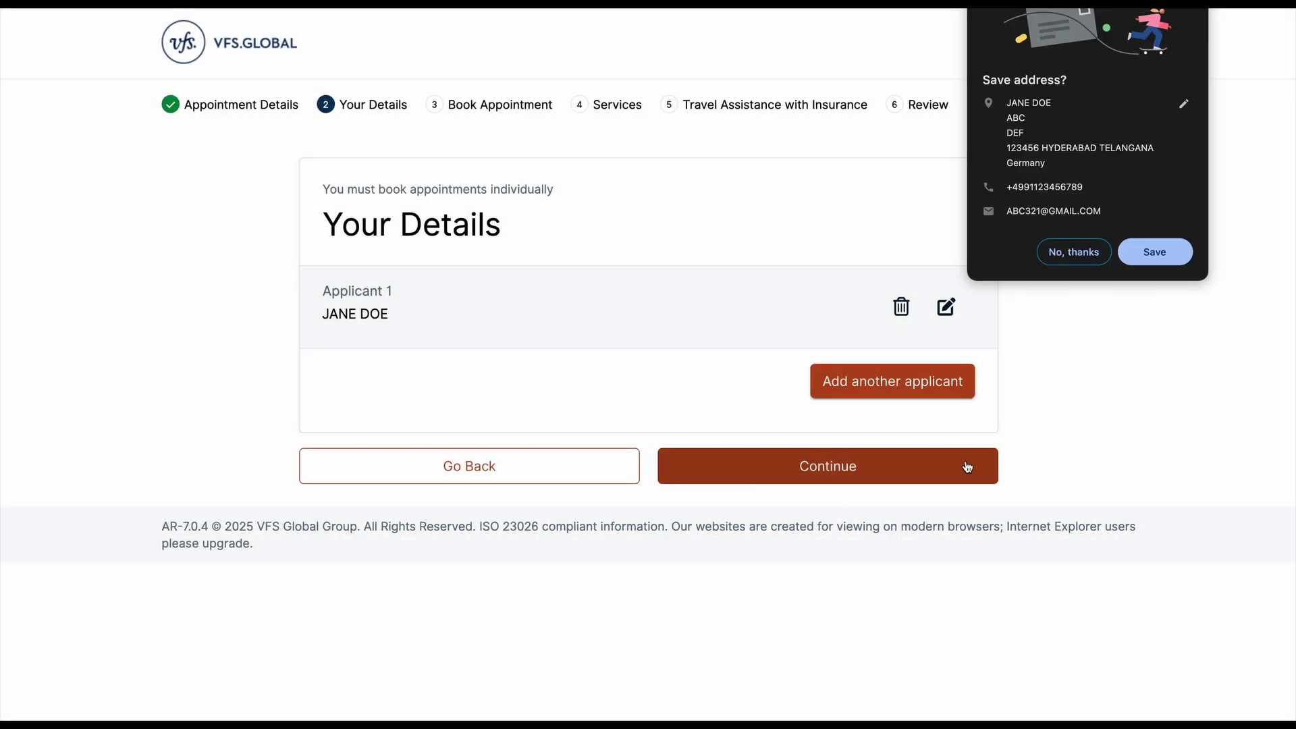
Continue to the appointment booking and select the 13:08 Standard slot on 7 February 2025.
click(968, 466)
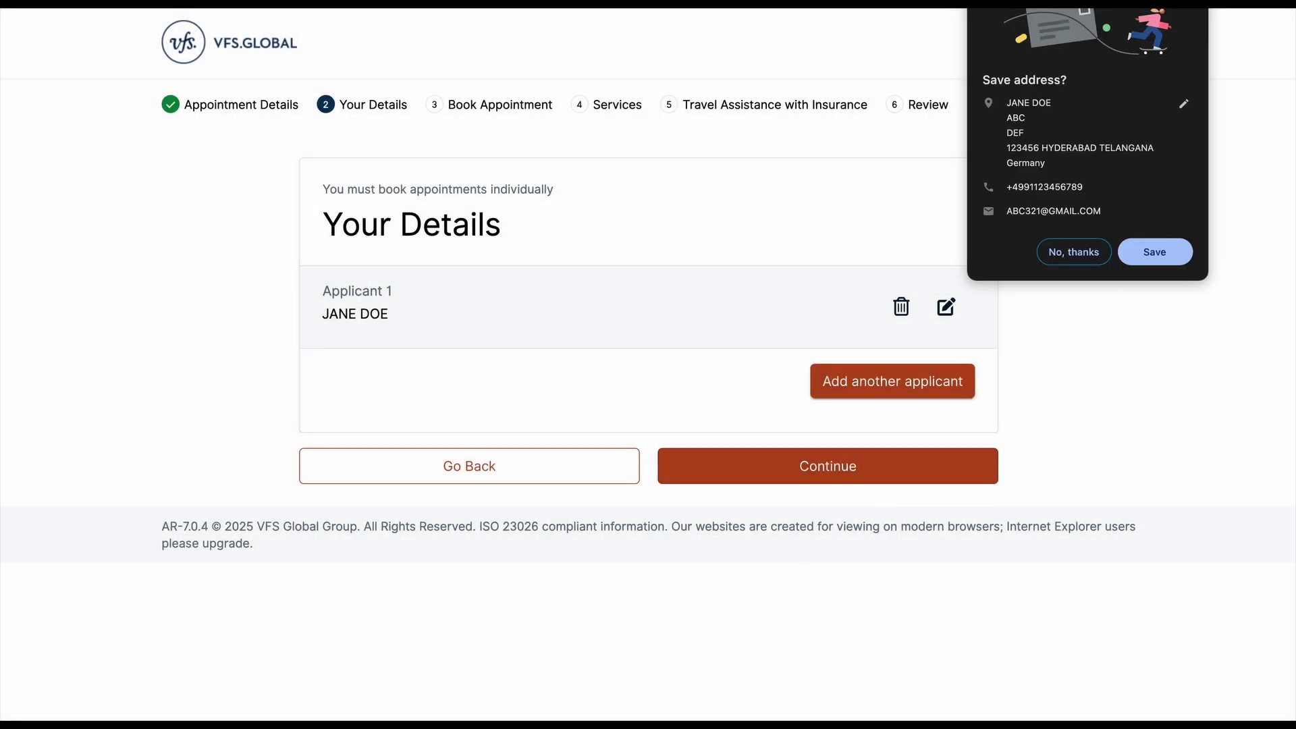
click(708, 405)
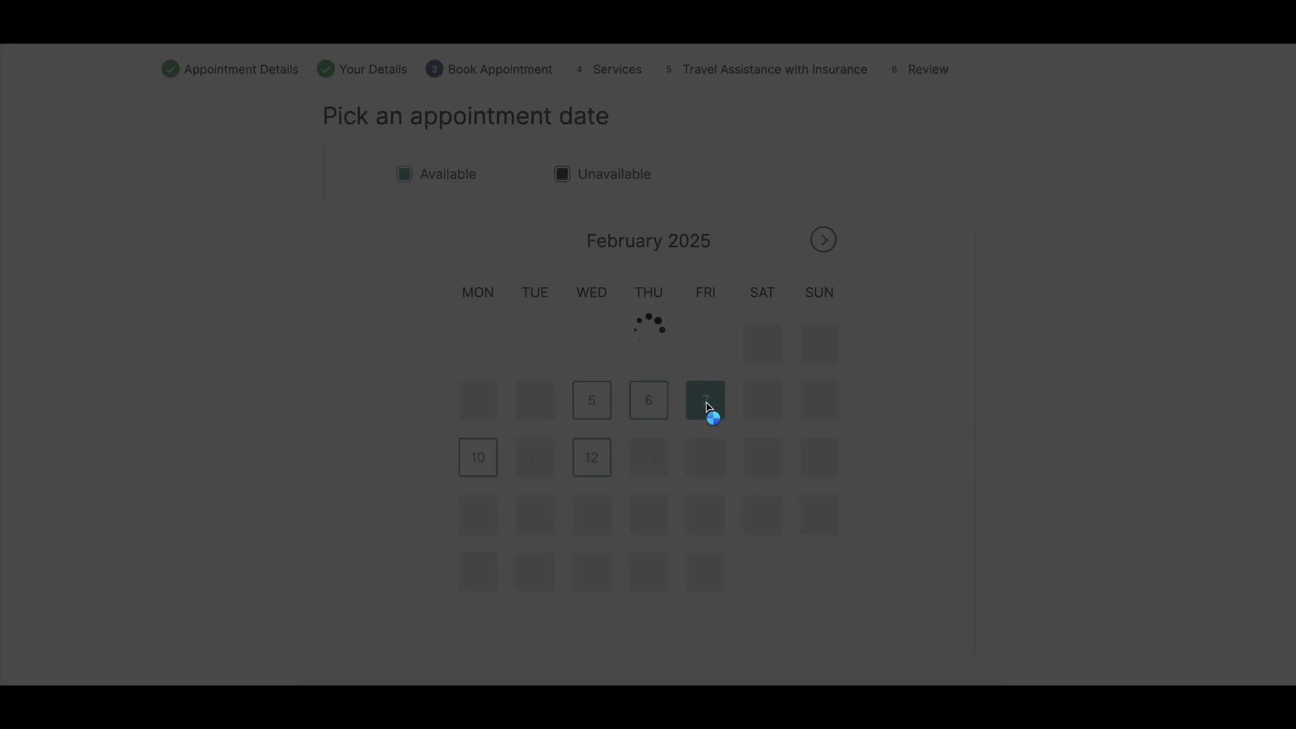
scroll(851, 473, down, 4)
scroll(851, 472, down, 3)
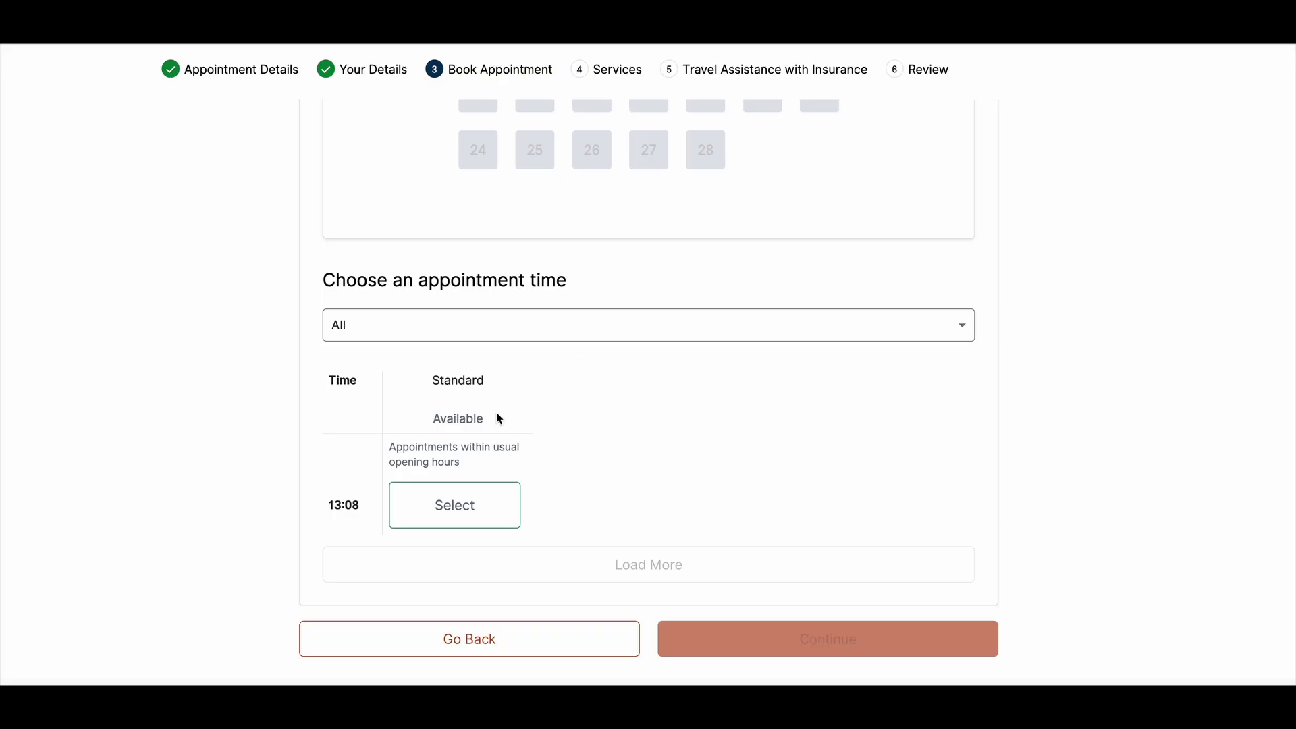
click(444, 506)
scroll(797, 506, down, 1)
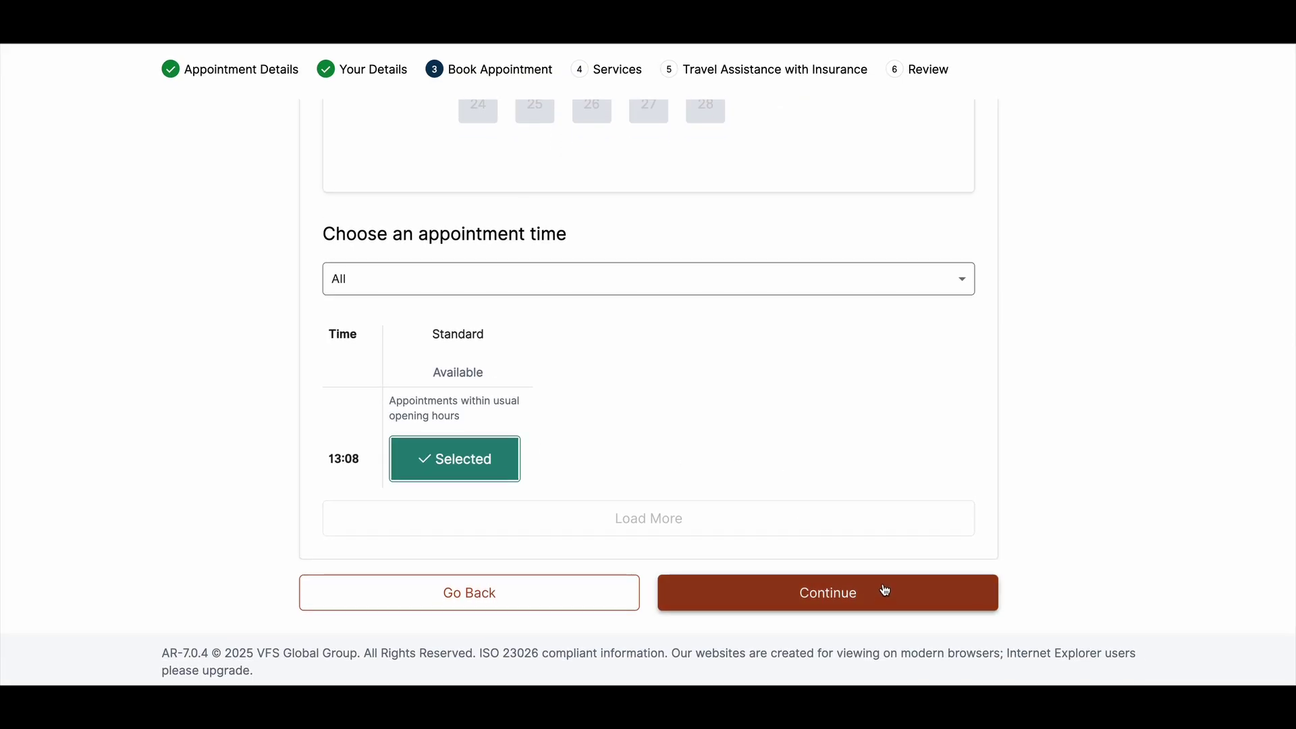
Leave the appointment time filter on All and continue with the selected slot to the additional services.
click(962, 284)
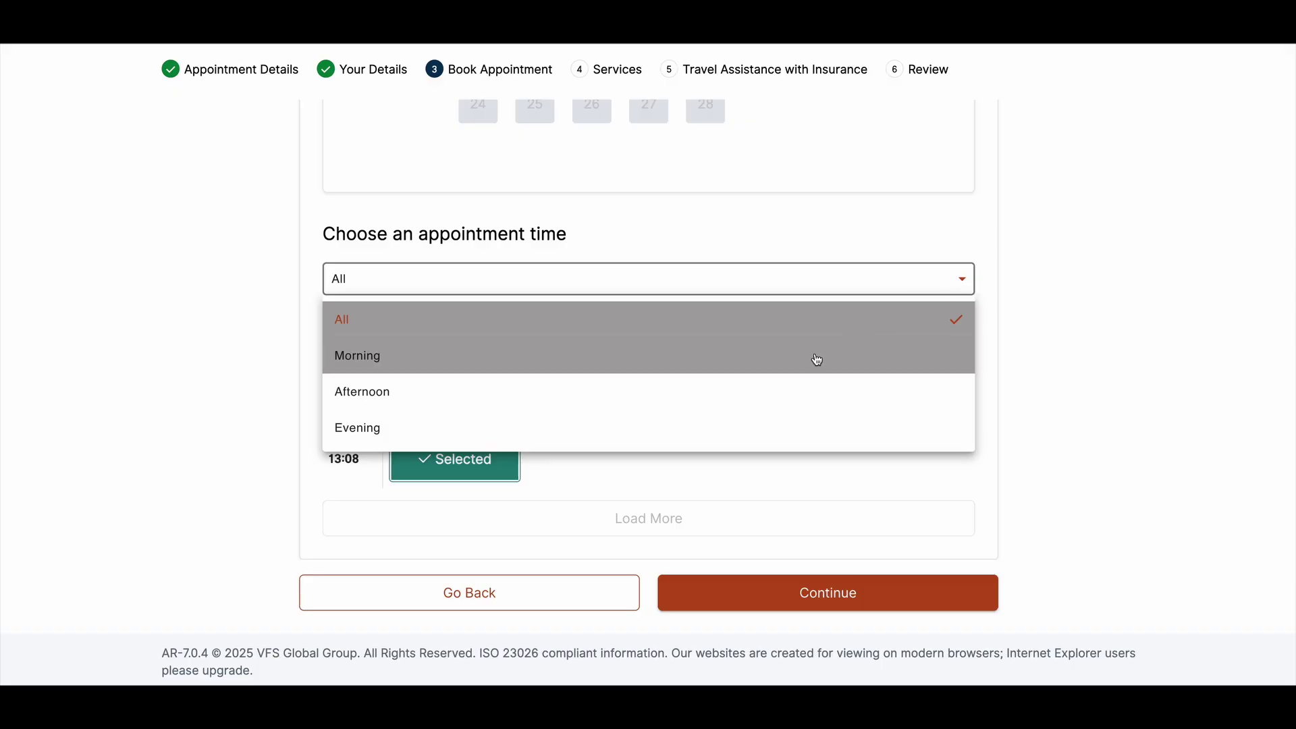
click(1002, 302)
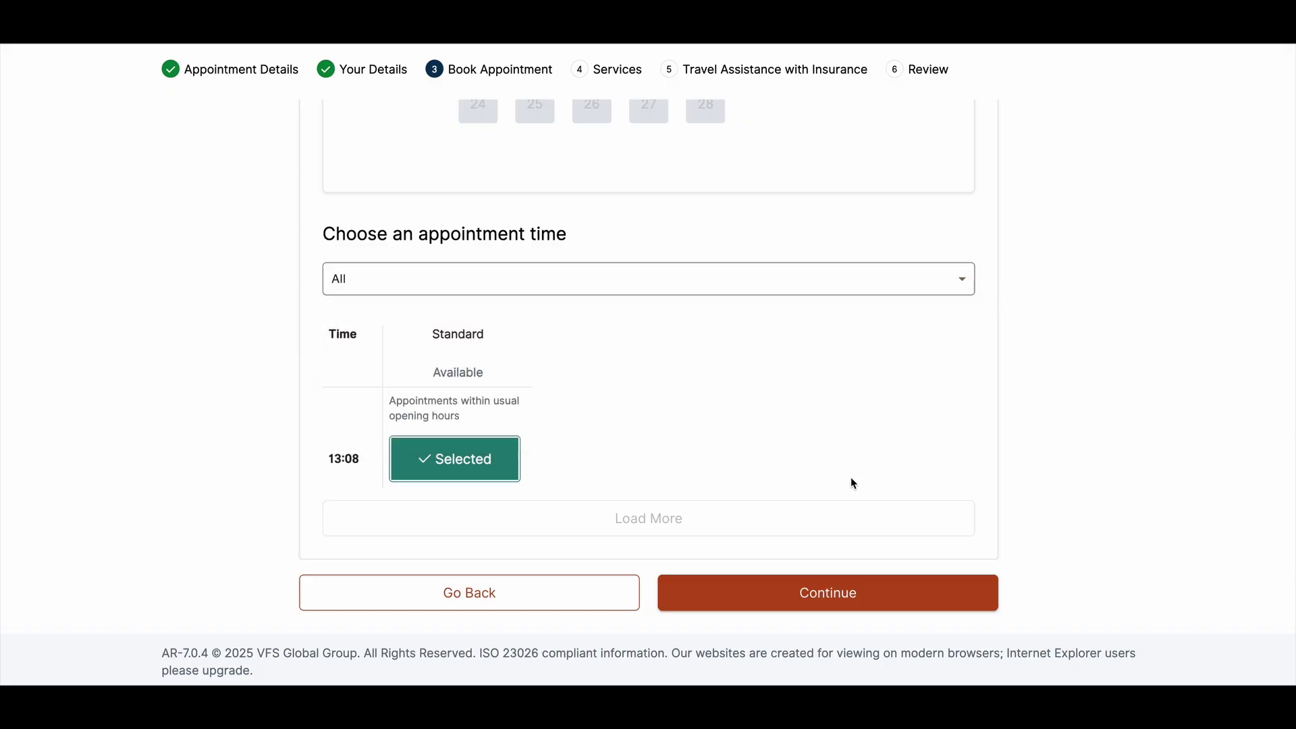
click(862, 597)
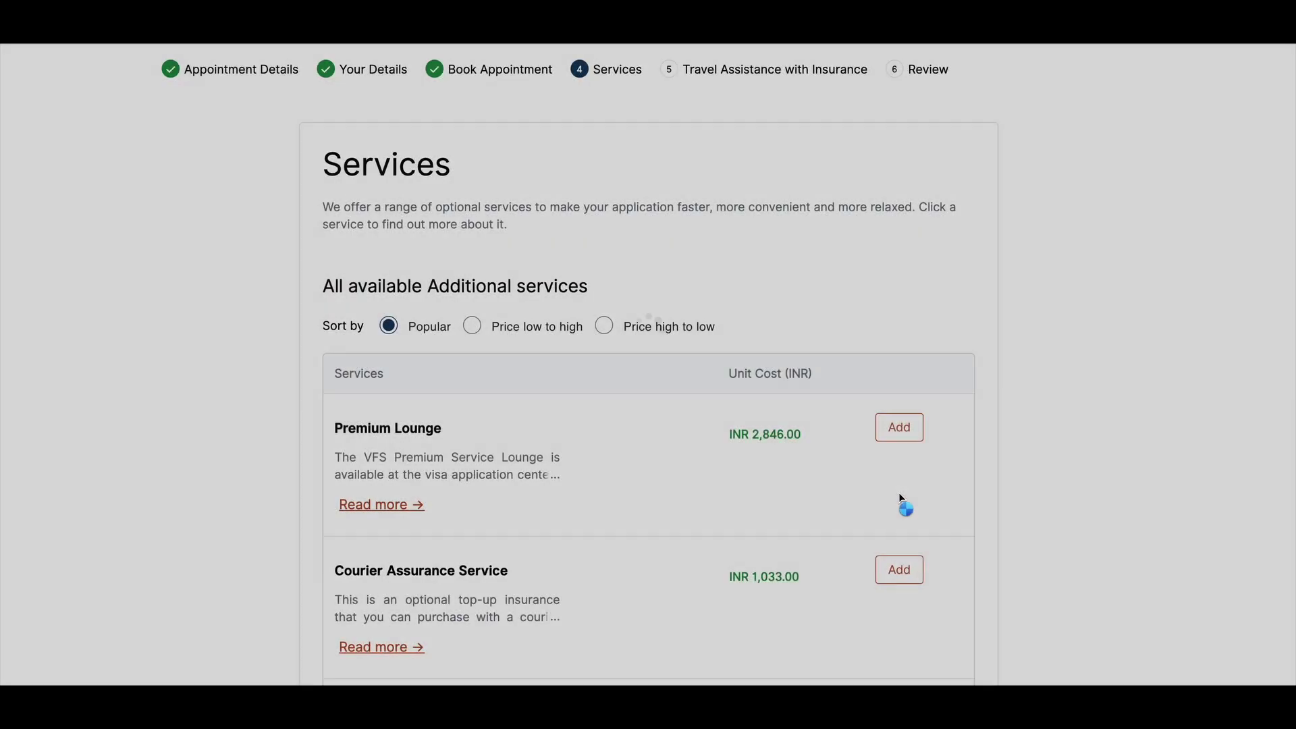
Look through the optional services, add the Courier Assurance Service to the booking, and continue to the travel insurance stage.
scroll(1061, 522, down, 2)
scroll(1061, 522, down, 1)
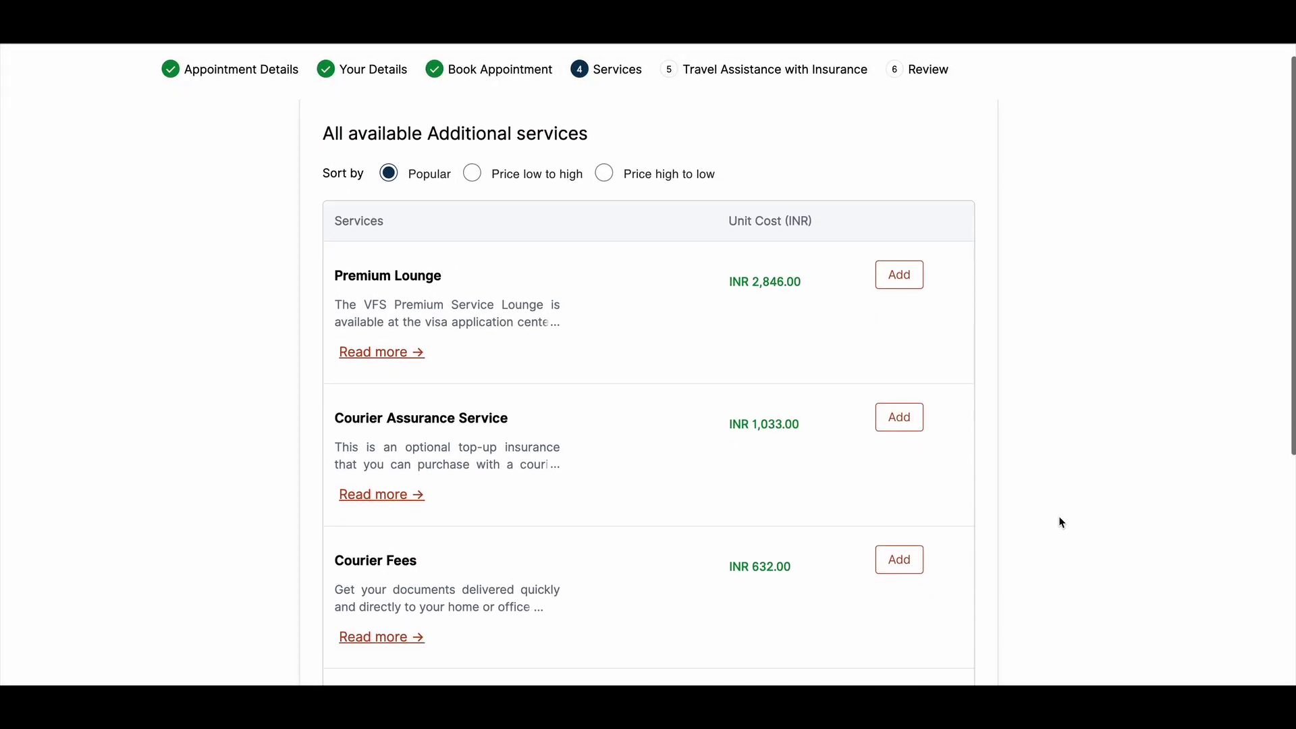
scroll(1062, 522, down, 3)
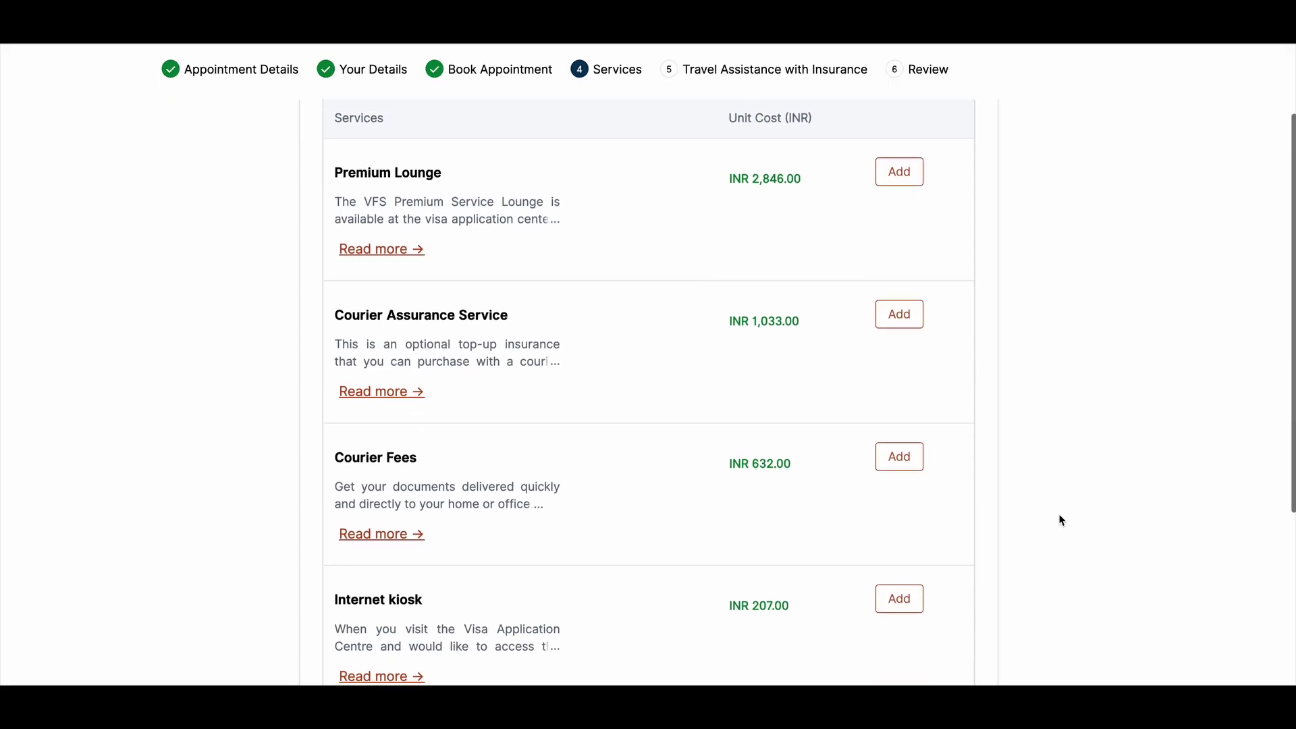
scroll(1062, 521, down, 3)
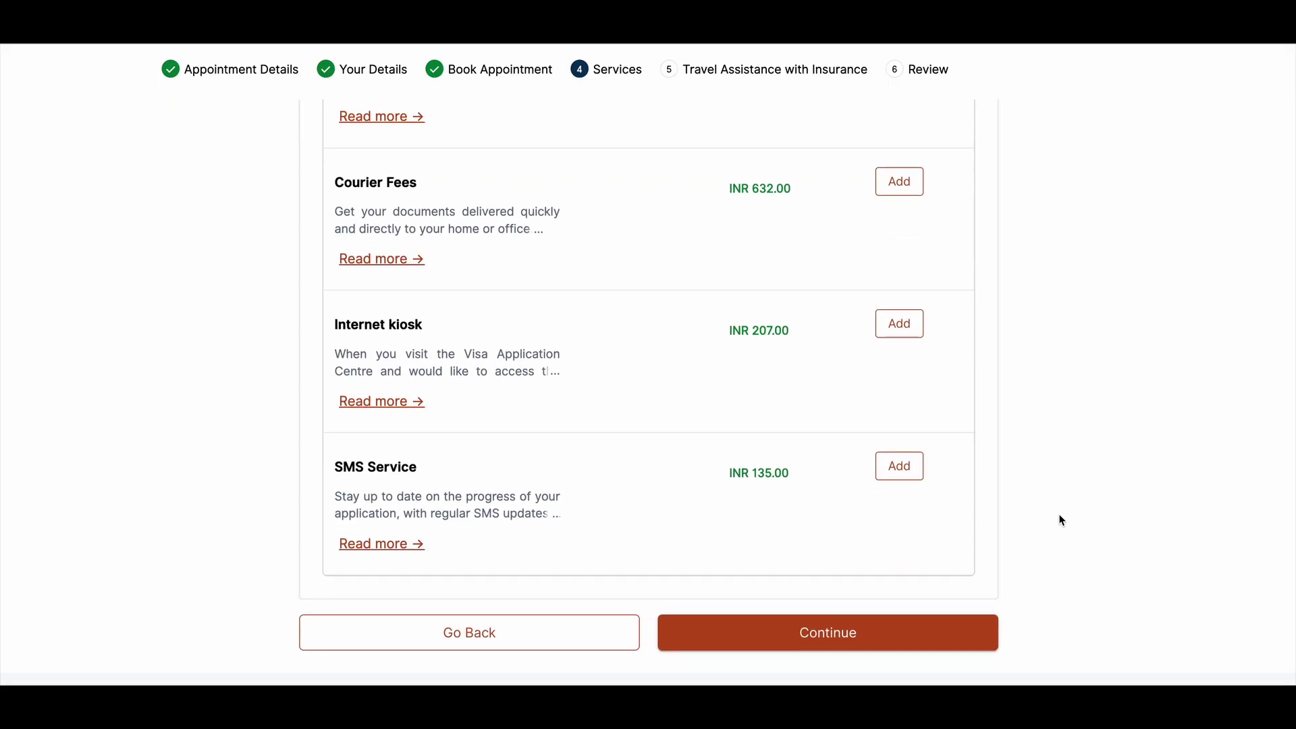
scroll(1061, 520, down, 1)
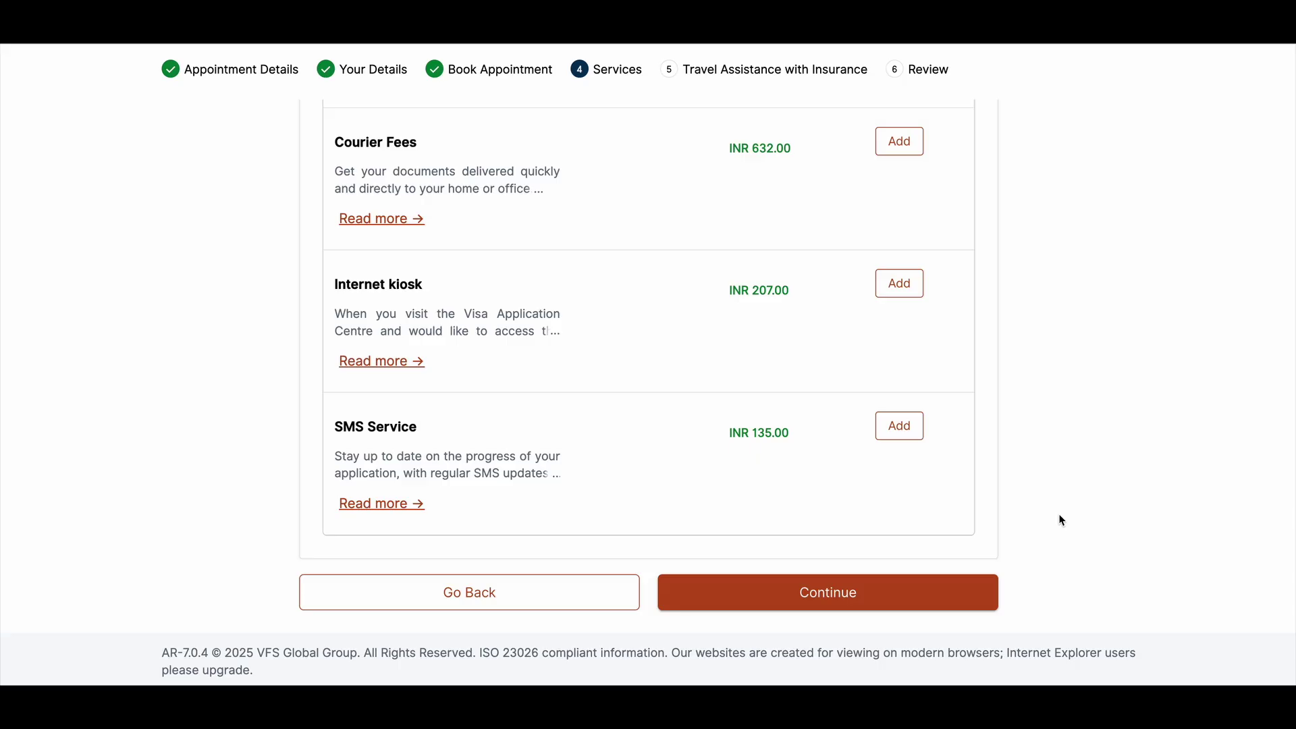
scroll(1061, 521, up, 7)
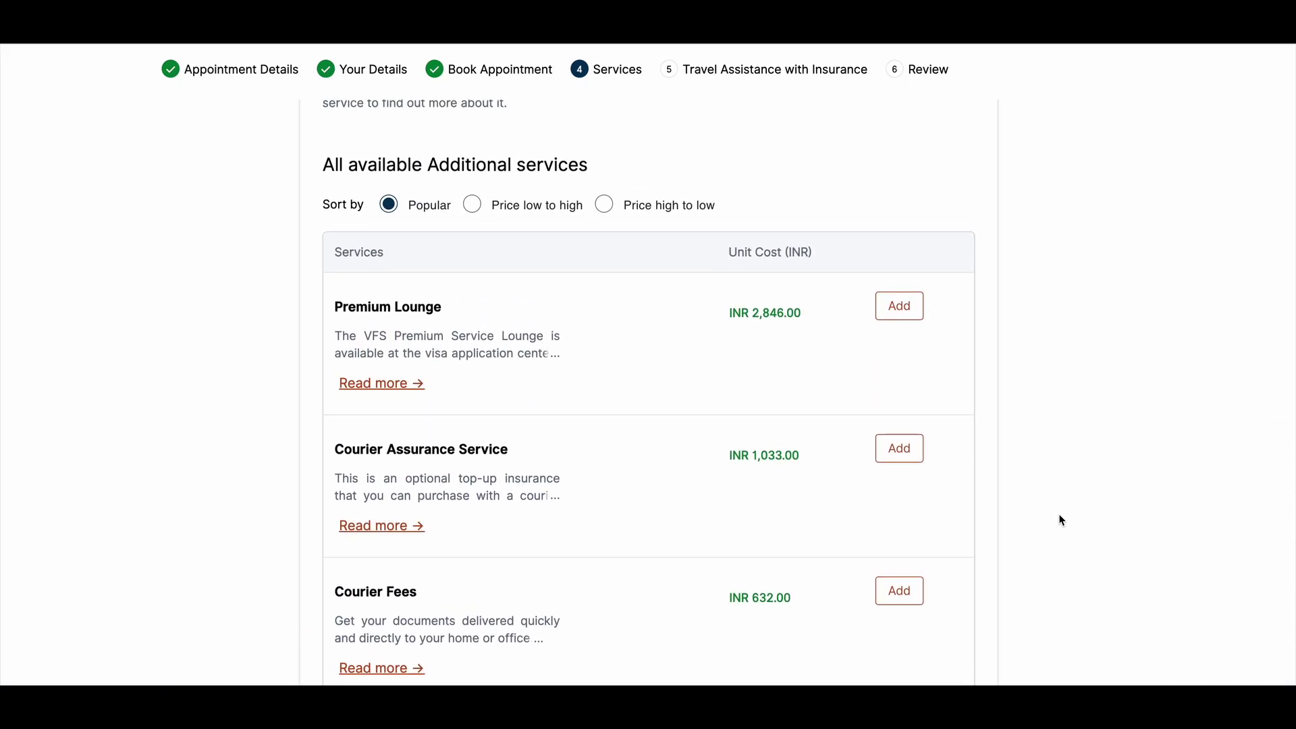
click(894, 458)
click(846, 350)
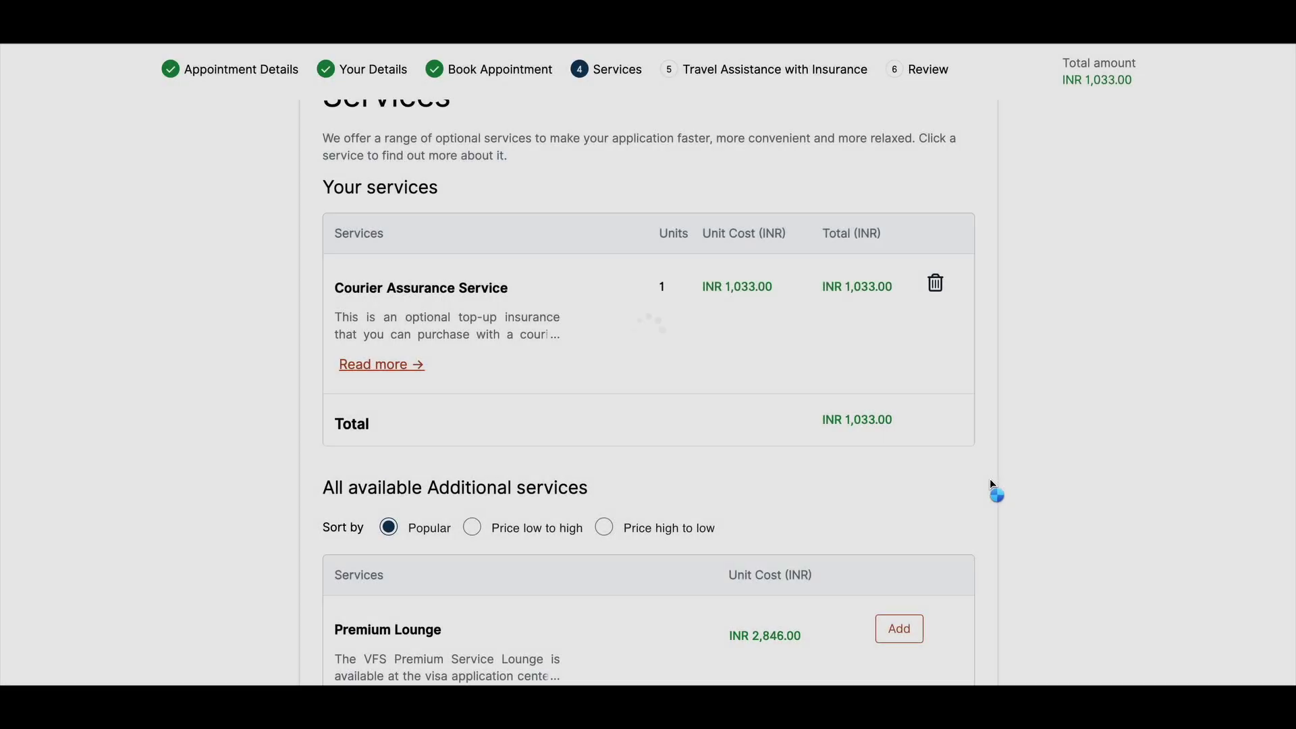
scroll(1013, 530, down, 6)
scroll(1012, 530, down, 3)
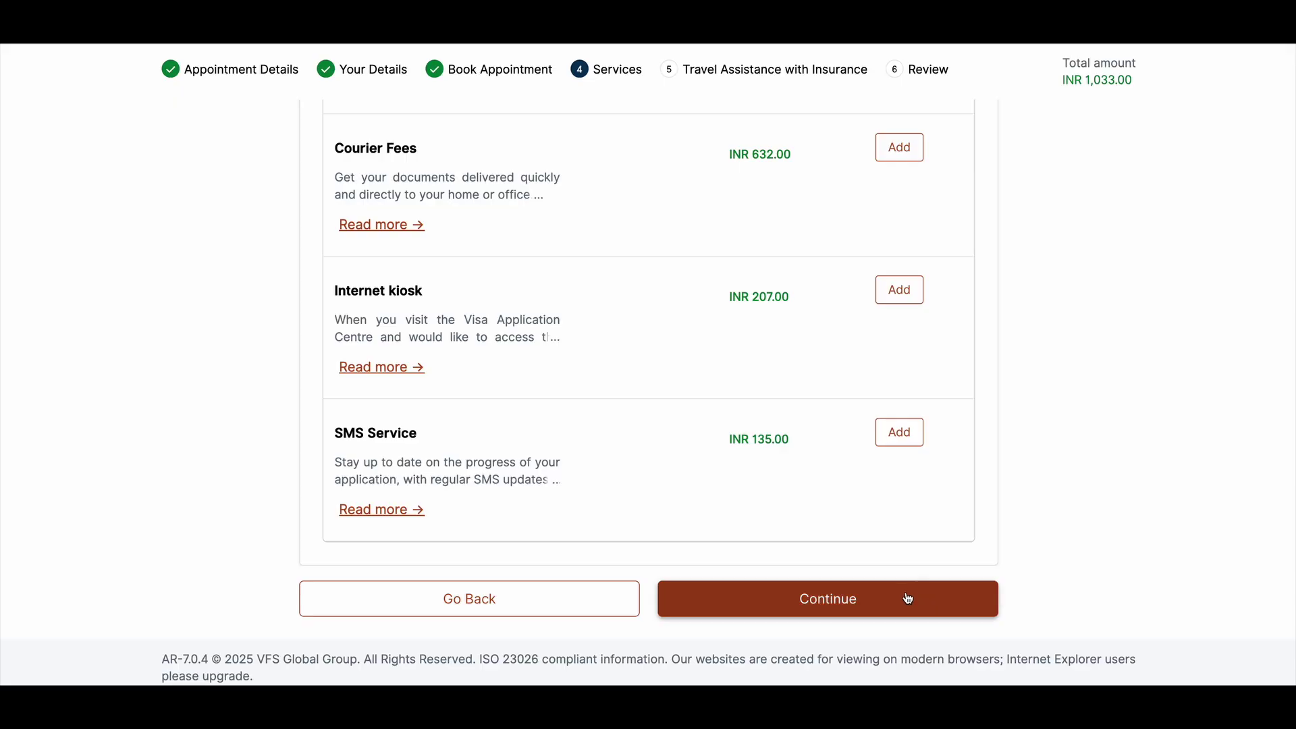
click(908, 598)
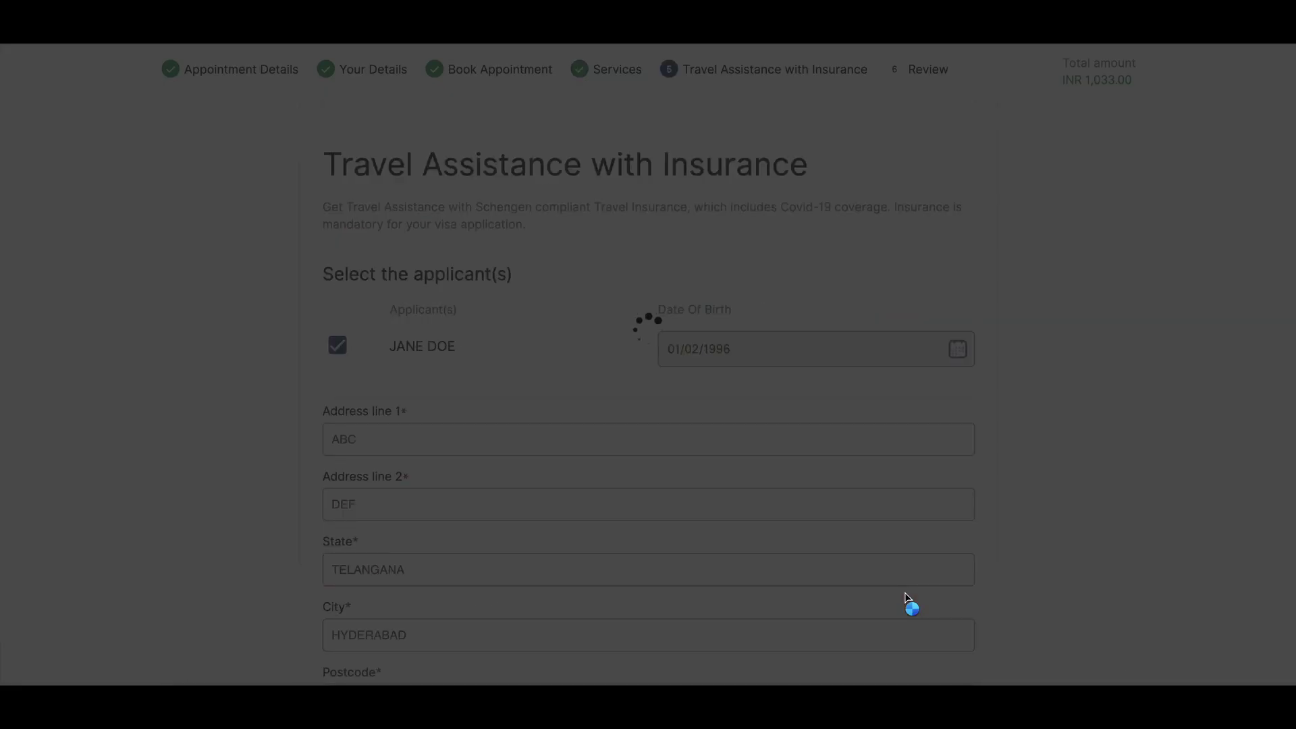
Skip the travel insurance without requesting a quote and continue to the booking review.
scroll(1092, 525, down, 5)
scroll(1092, 525, down, 5)
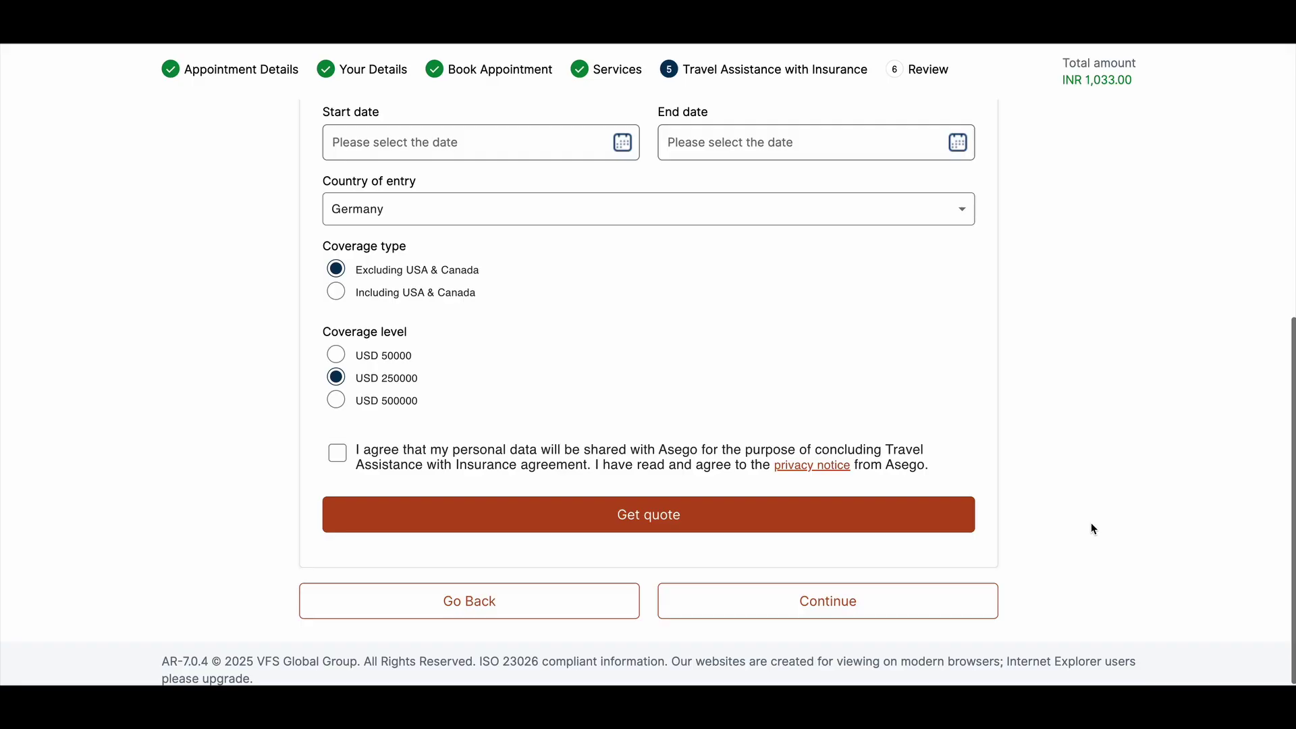
scroll(1091, 524, down, 1)
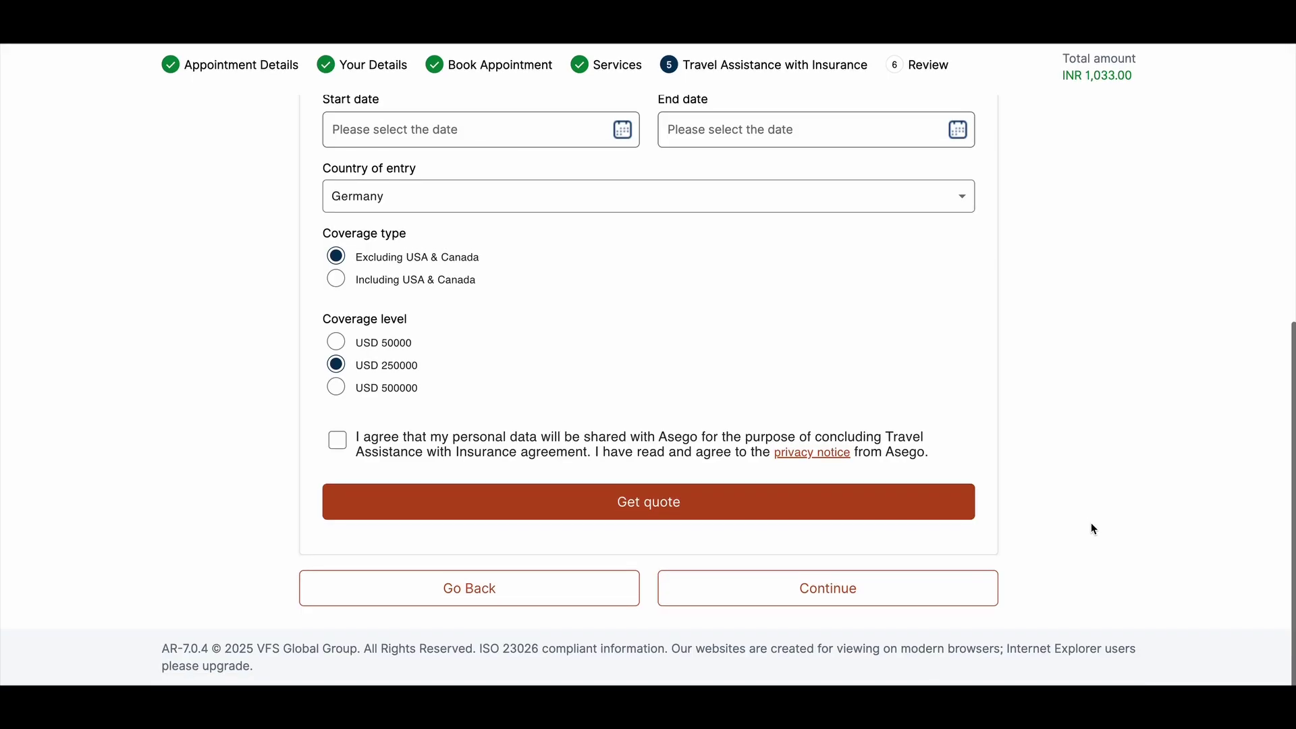
click(840, 602)
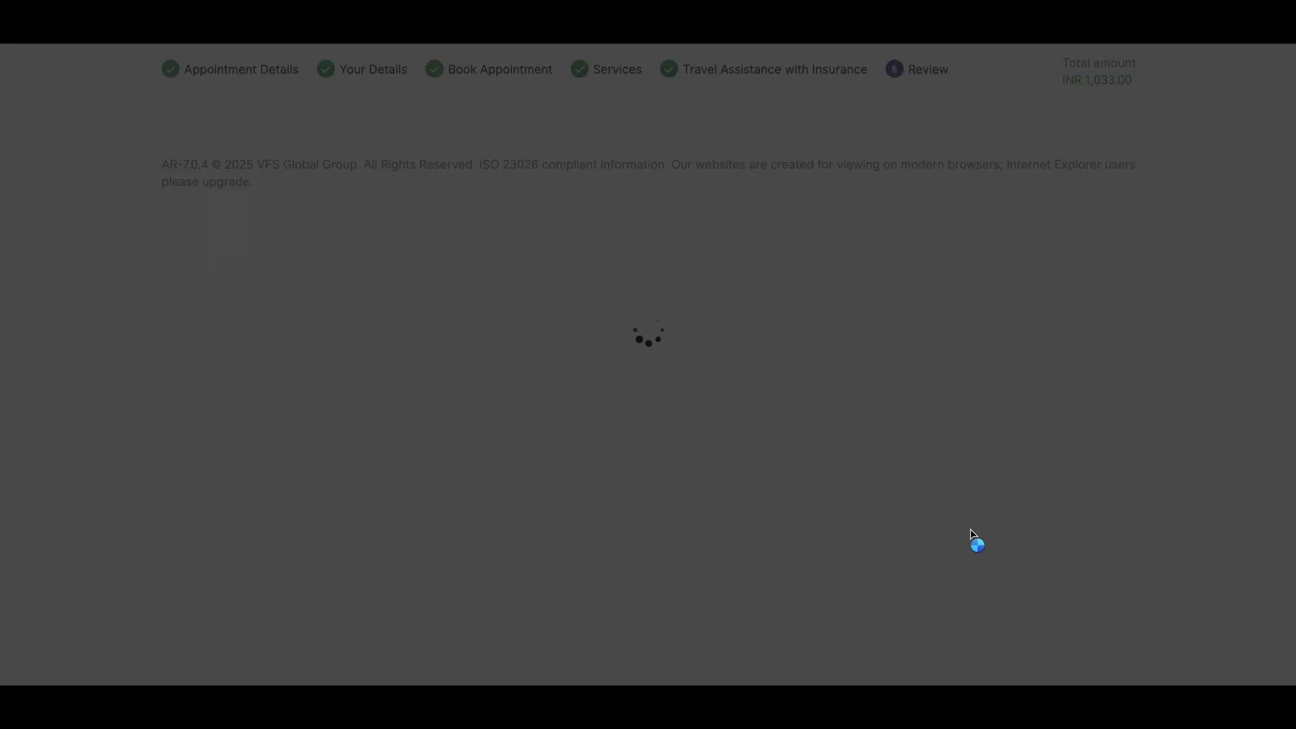
Review the booking summary from the travel and appointment details down to the fees and consent options.
scroll(1044, 542, down, 3)
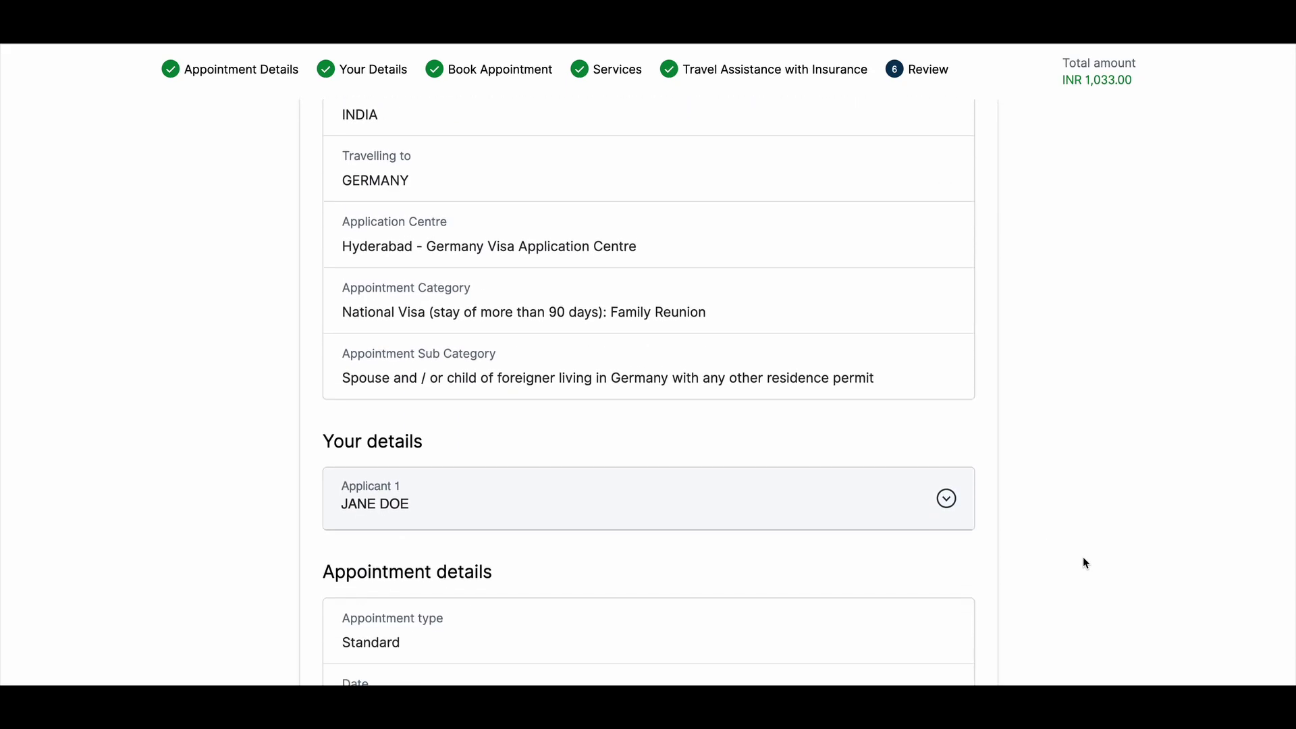
scroll(1085, 562, down, 4)
scroll(1085, 562, down, 2)
scroll(1085, 563, down, 5)
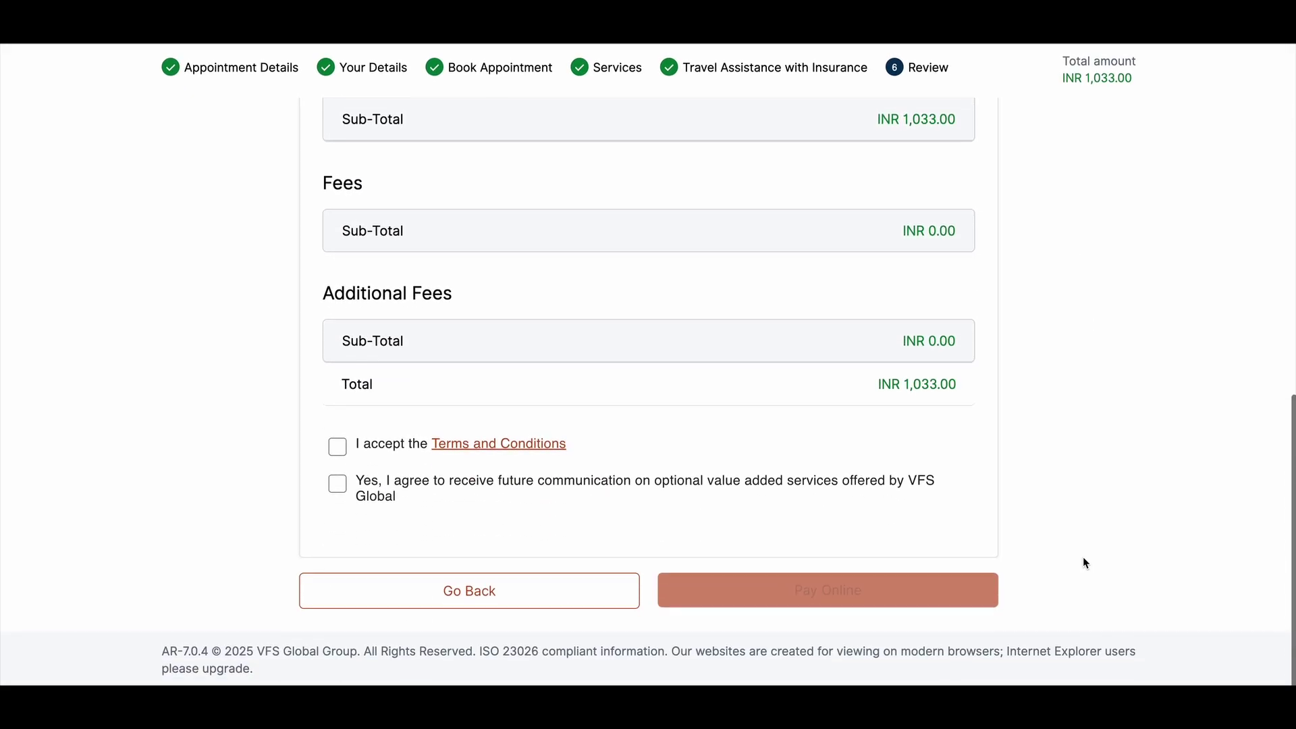